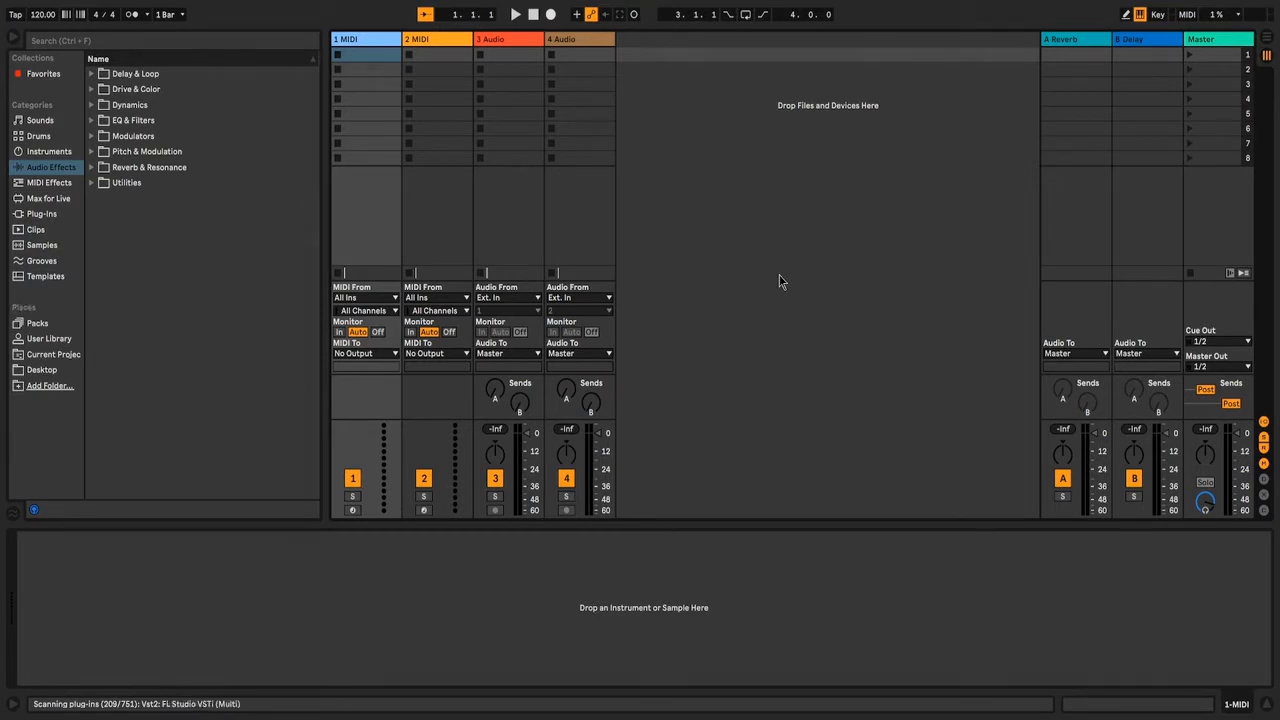
Step: Look at the Arrangement view, return to the Session view and compare the MIDI and audio tracks
{"action": "key", "text": "Tab"}
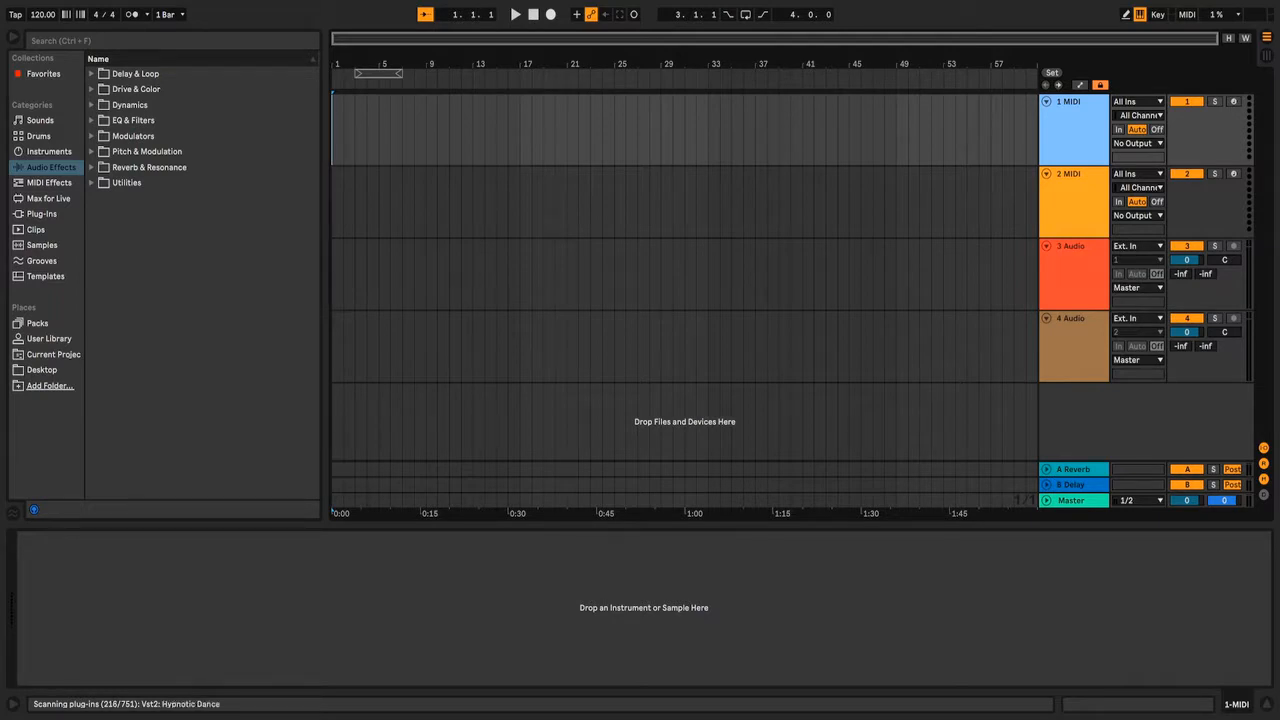
{"action": "key", "text": "Tab"}
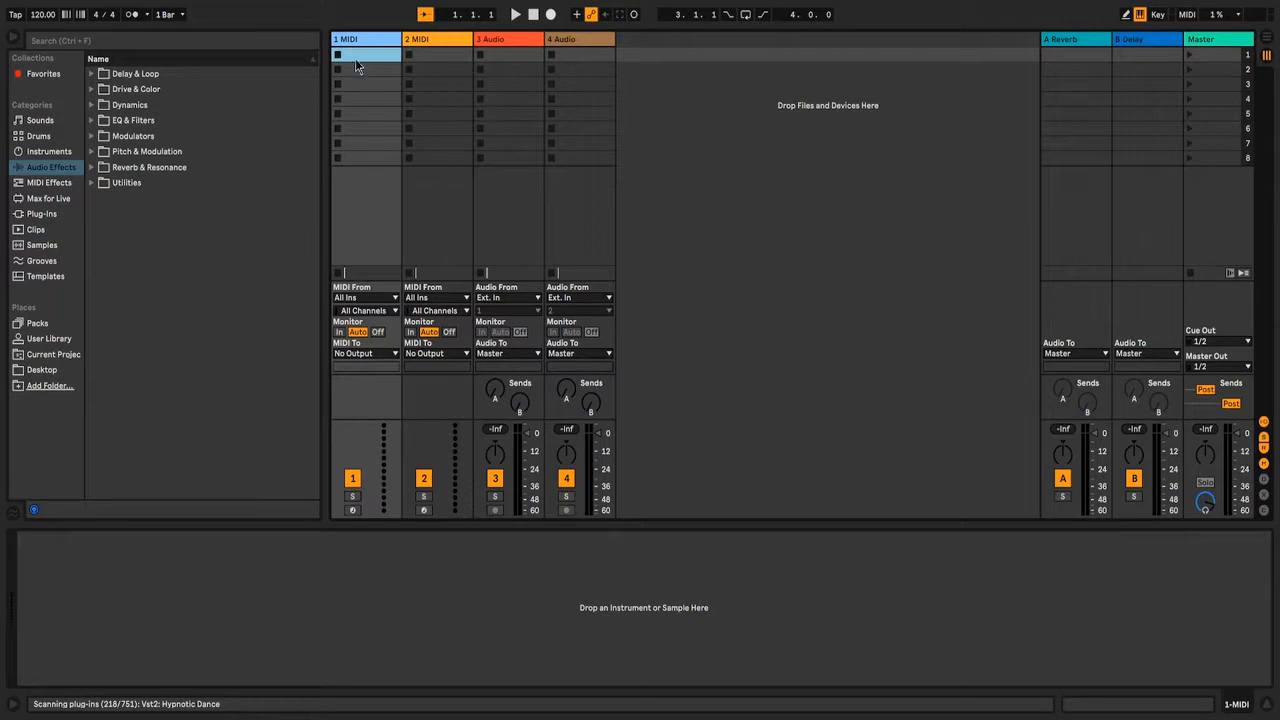
{"action": "left_click", "coordinate": [426, 45]}
{"action": "left_click", "coordinate": [490, 44]}
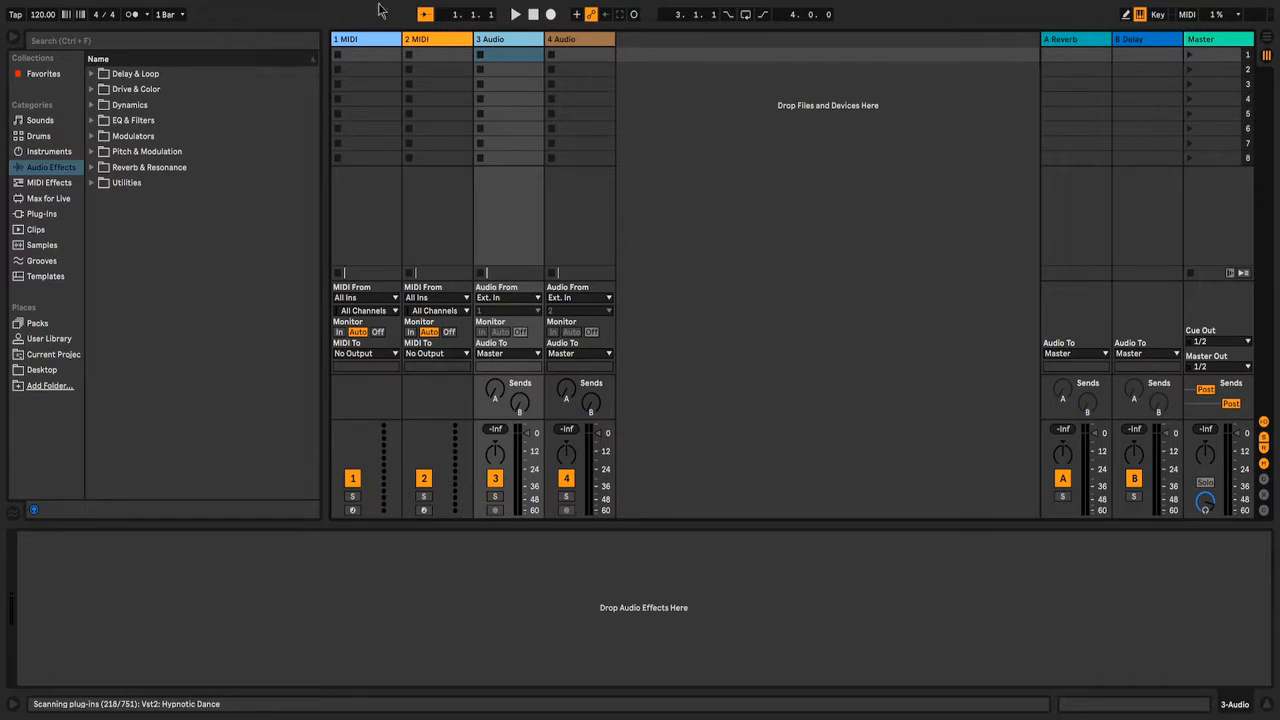
Step: Load the Abstract Piano.adv preset from the Piano & Keys sounds onto the 1 MIDI track
{"action": "left_click", "coordinate": [383, 38]}
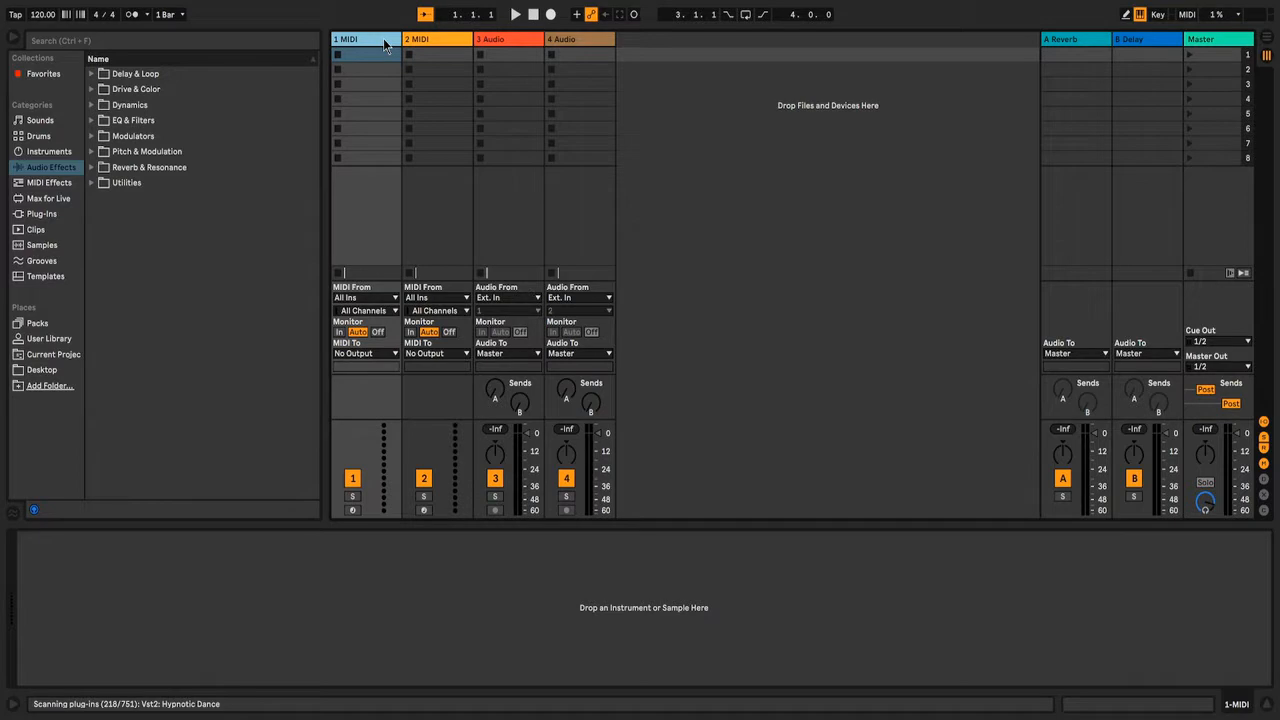
{"action": "left_click", "coordinate": [40, 135]}
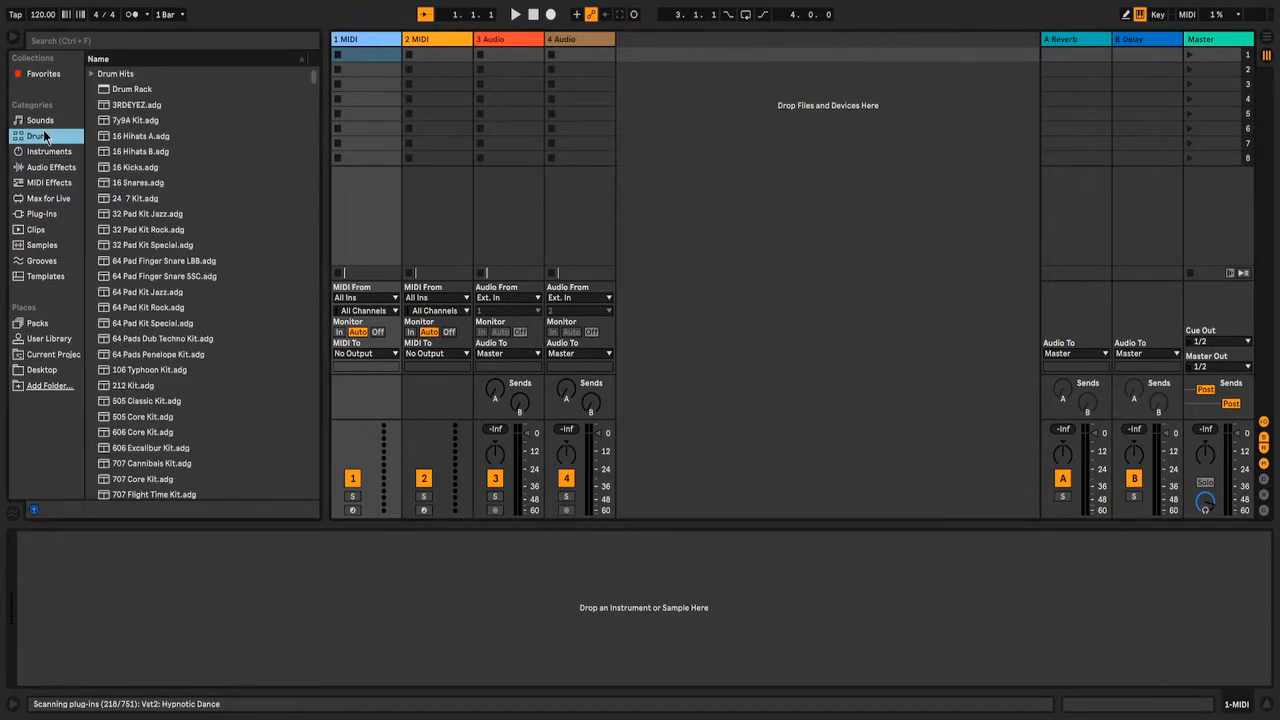
{"action": "left_click", "coordinate": [50, 122]}
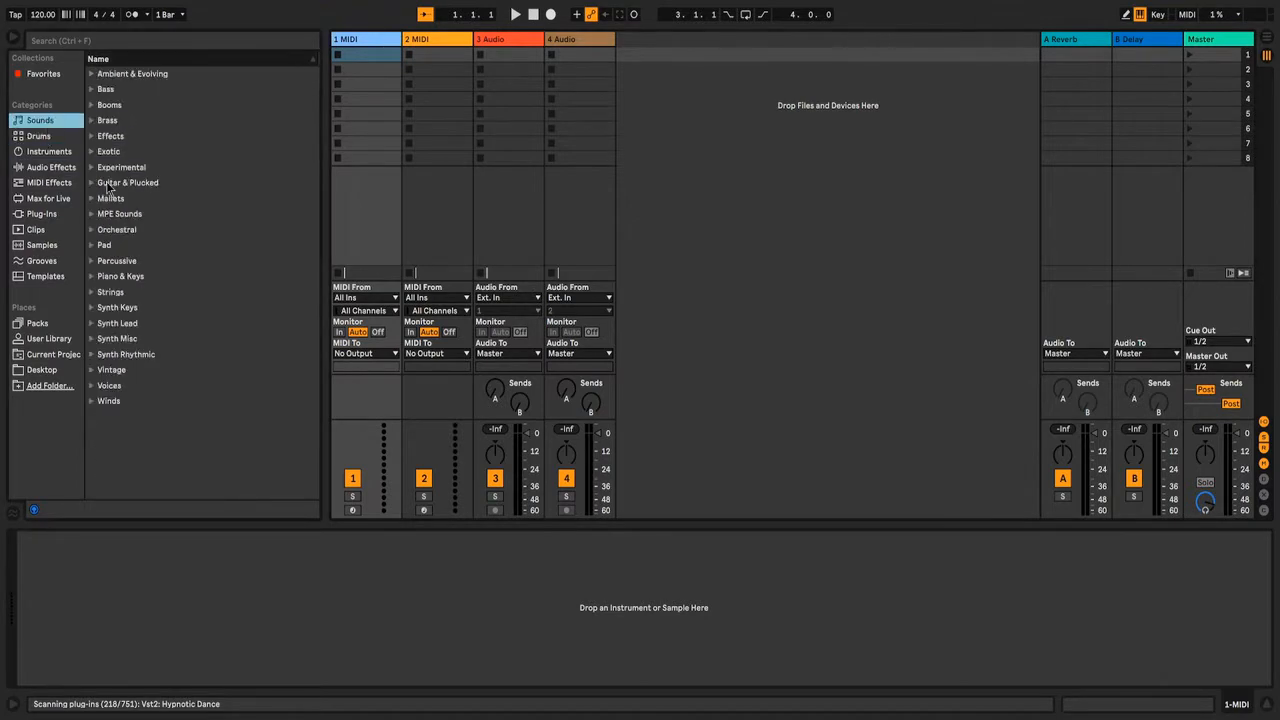
{"action": "left_click", "coordinate": [89, 277]}
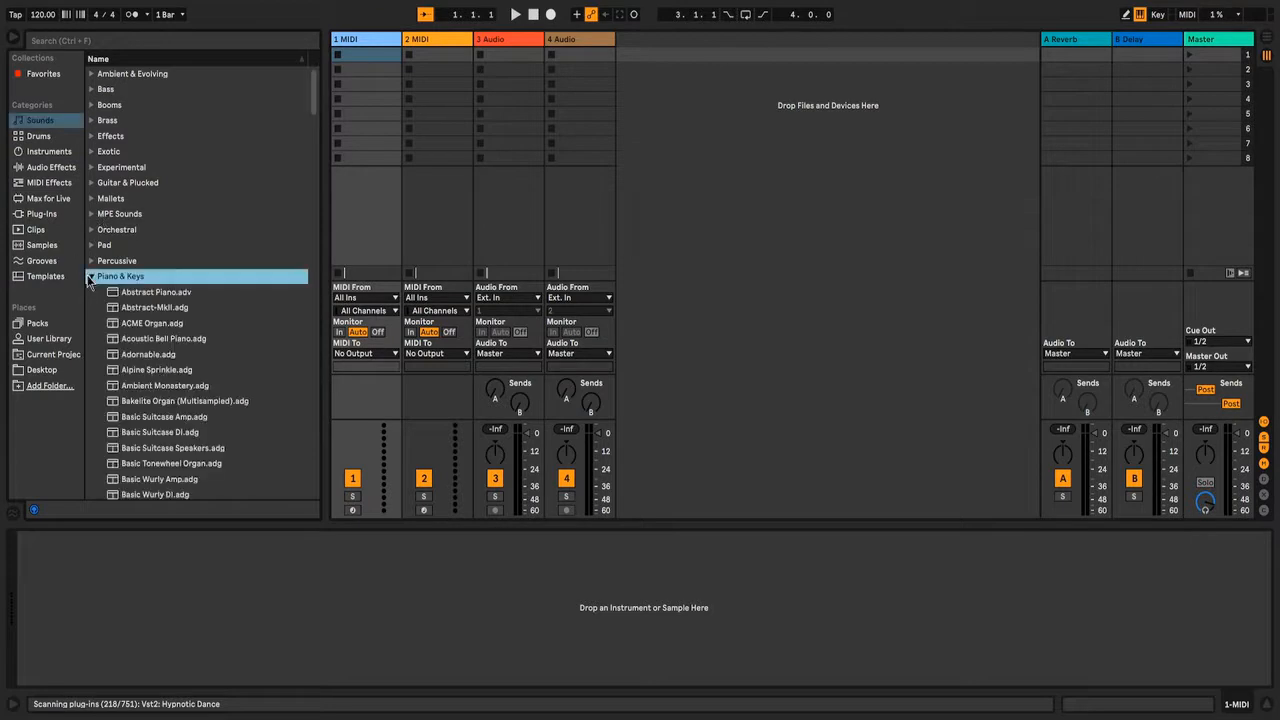
{"action": "scroll", "coordinate": [165, 363], "scroll_direction": "down", "scroll_amount": 3}
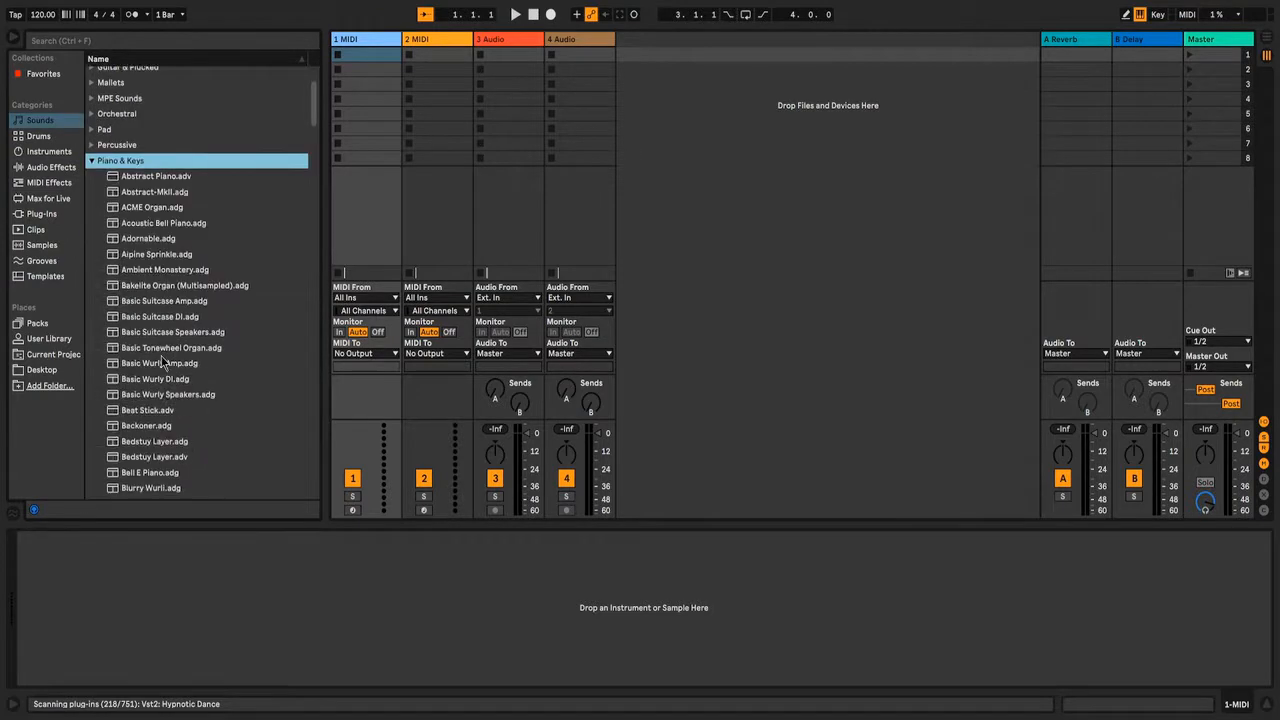
{"action": "left_click", "coordinate": [137, 190]}
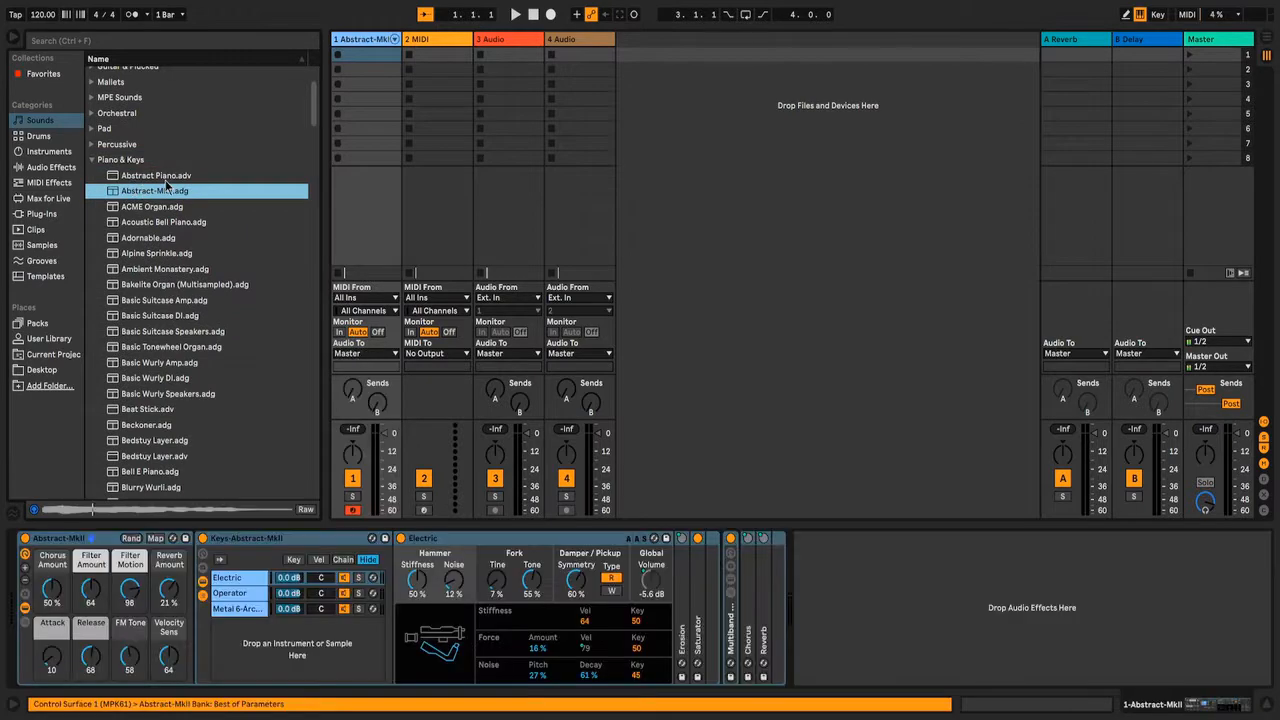
{"action": "double_click", "coordinate": [163, 176]}
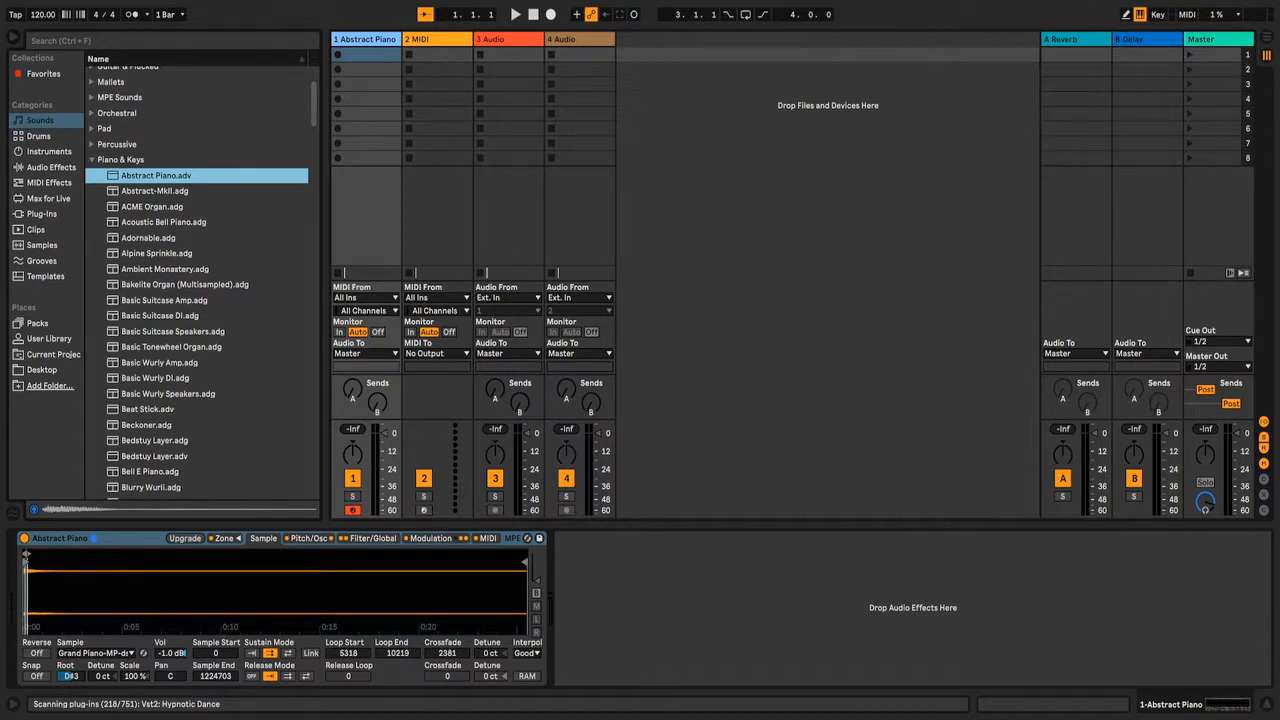
Step: Select the 3 Audio track and search the Samples category for "piano"
{"action": "left_click", "coordinate": [519, 40]}
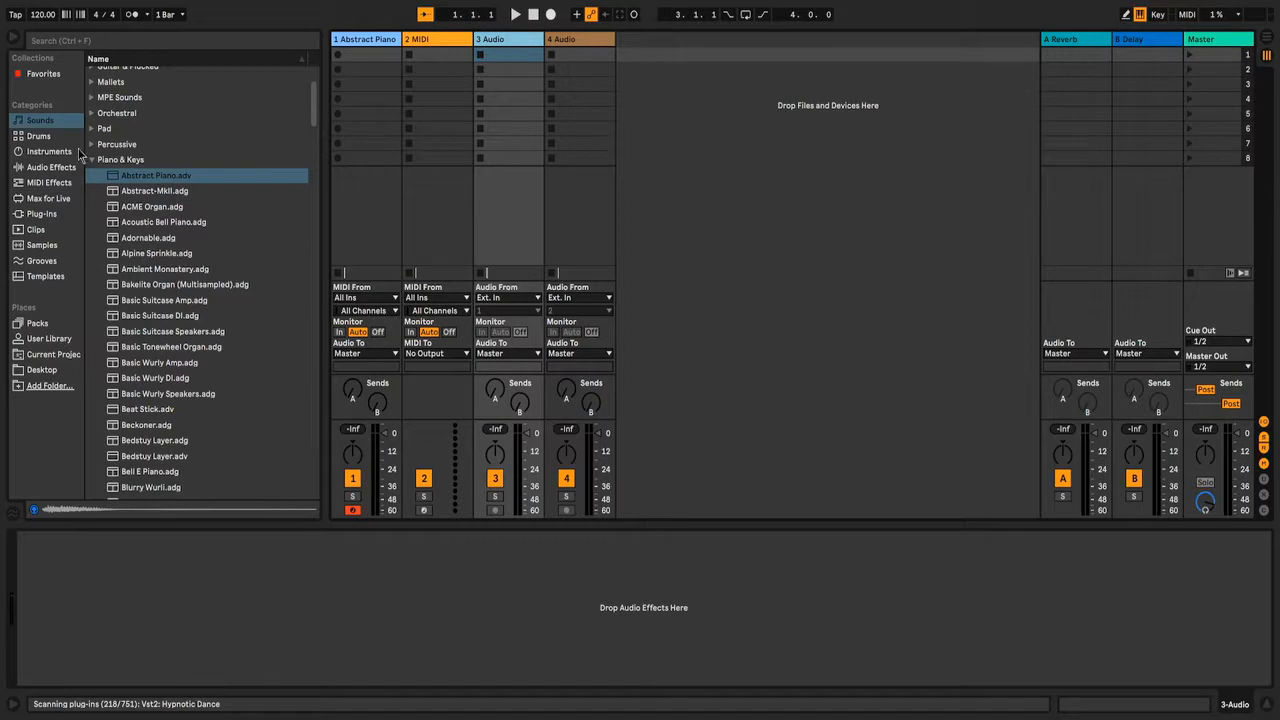
{"action": "left_click", "coordinate": [91, 160]}
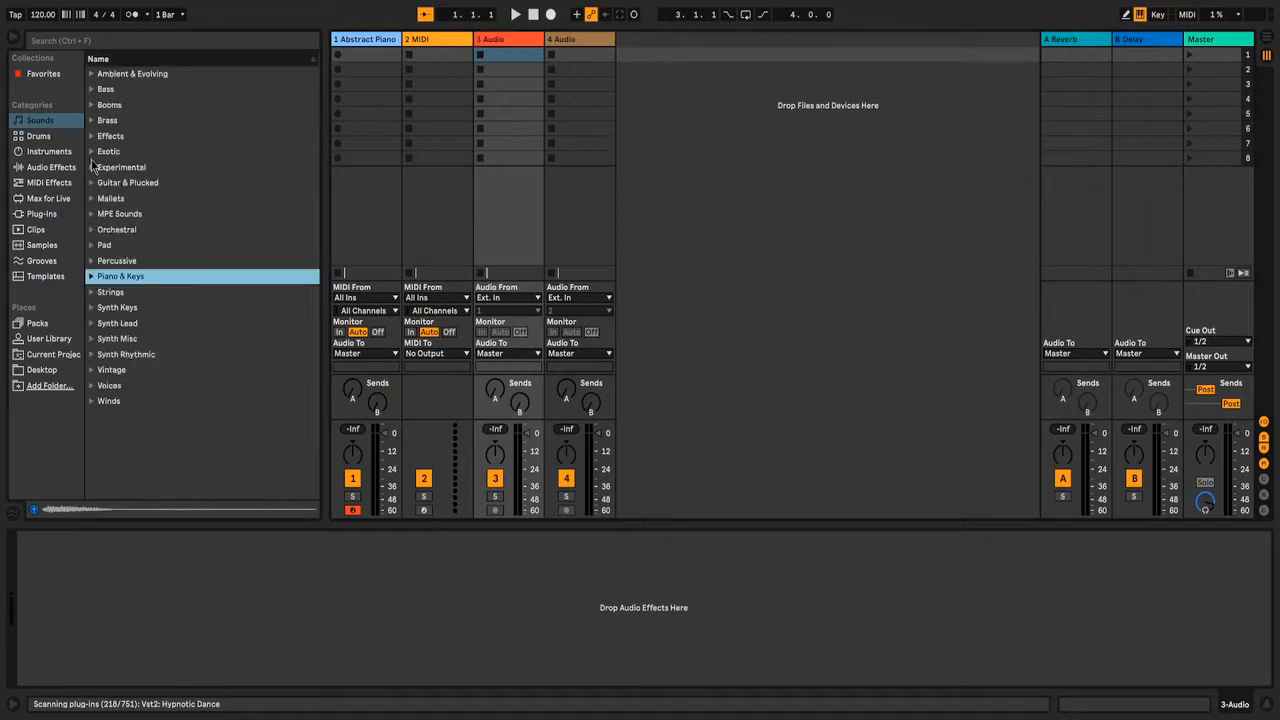
{"action": "left_click", "coordinate": [38, 245]}
{"action": "left_click", "coordinate": [98, 45]}
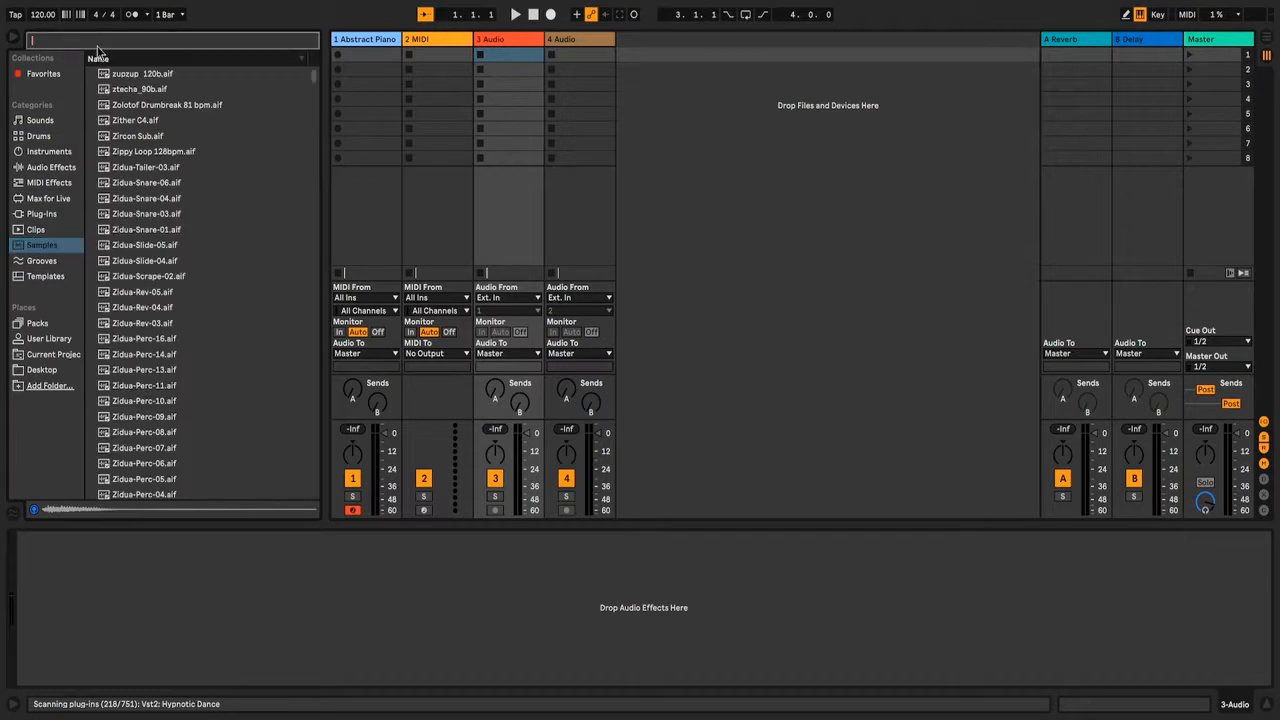
{"action": "type", "text": "piano"}
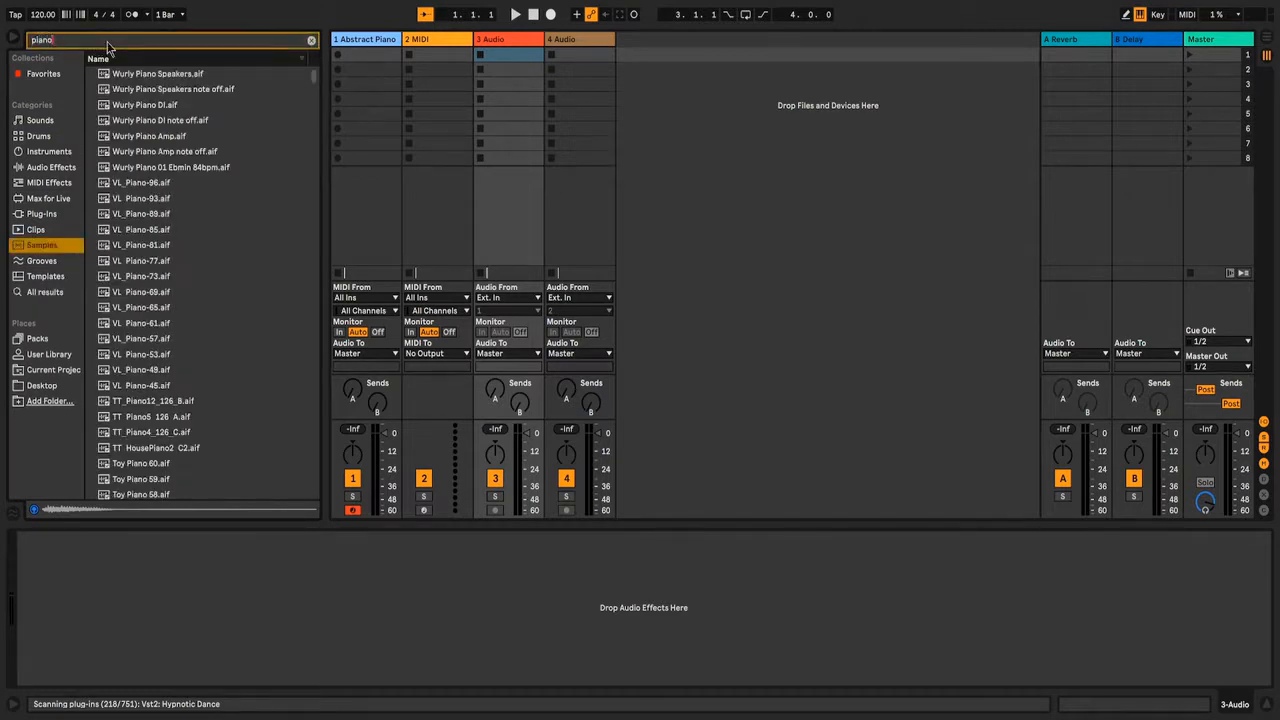
Step: Preview some piano samples, place TT_Piano12_126_B.aif in the first clip slot of the 3 Audio track and play it
{"action": "left_click", "coordinate": [181, 82]}
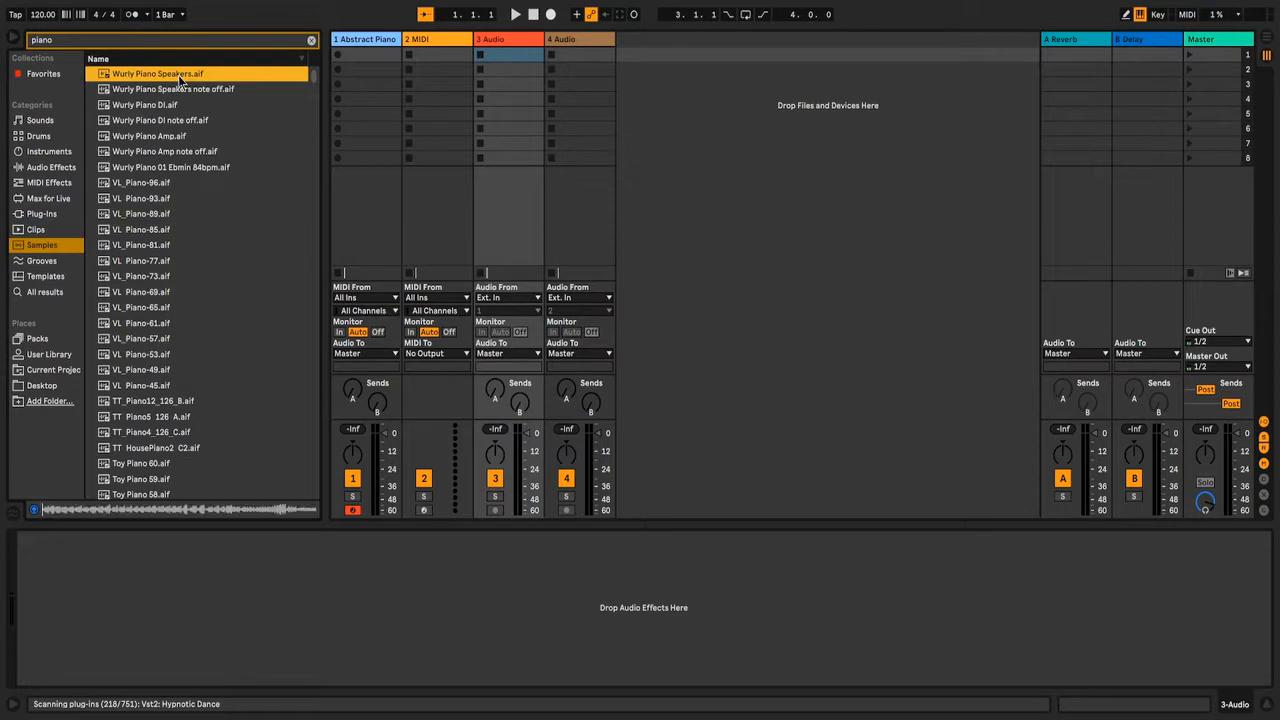
{"action": "left_click", "coordinate": [141, 294]}
{"action": "left_click", "coordinate": [135, 405]}
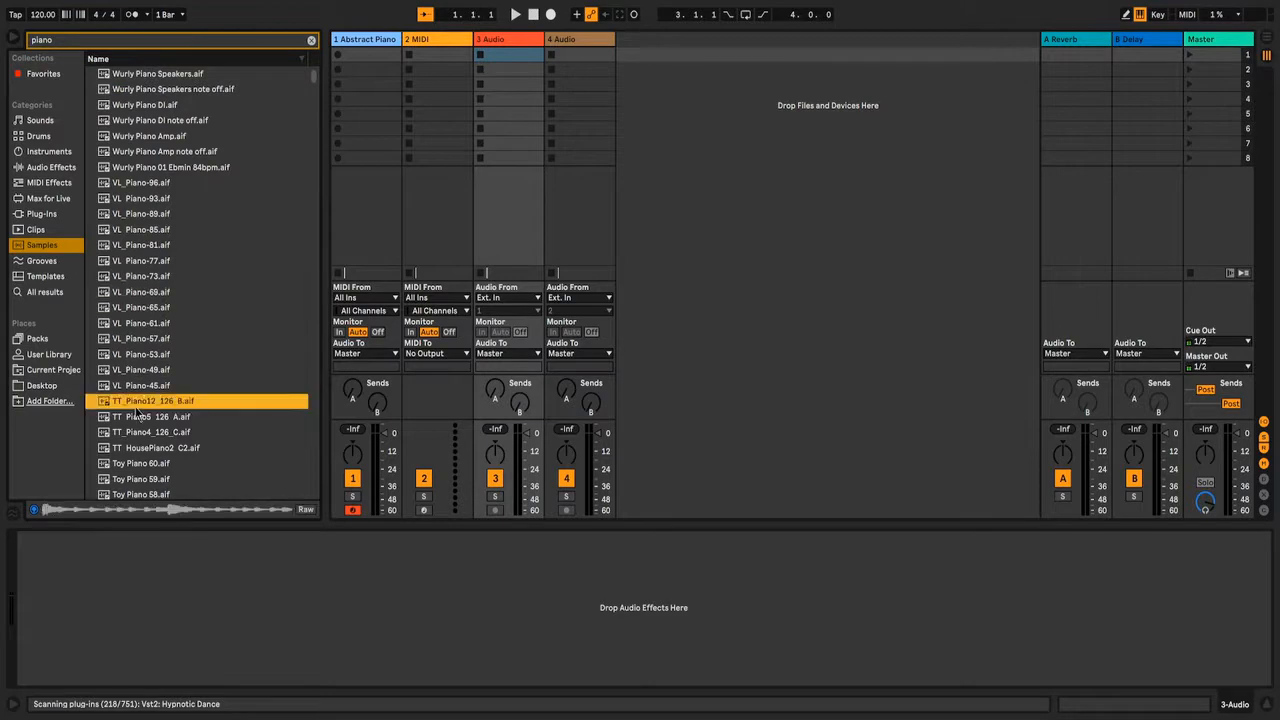
{"action": "scroll", "coordinate": [137, 413], "scroll_direction": "down", "scroll_amount": 5}
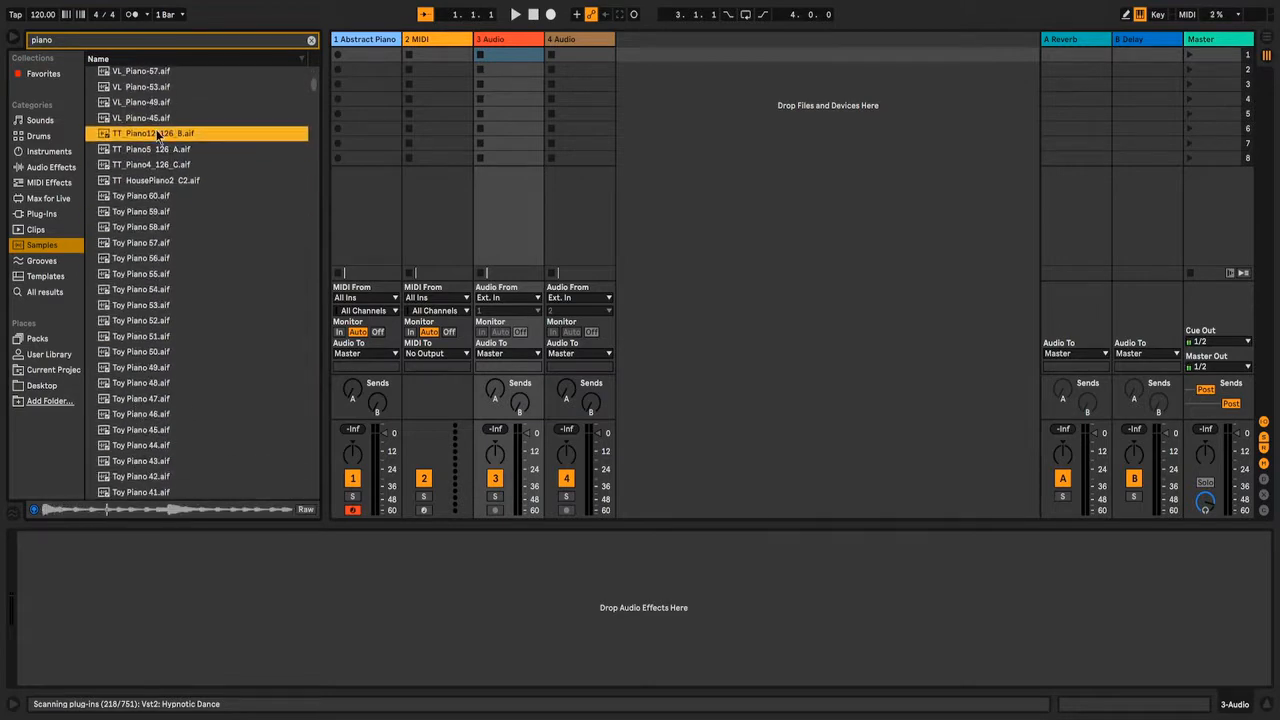
{"action": "left_click_drag", "start_coordinate": [157, 138], "coordinate": [493, 60]}
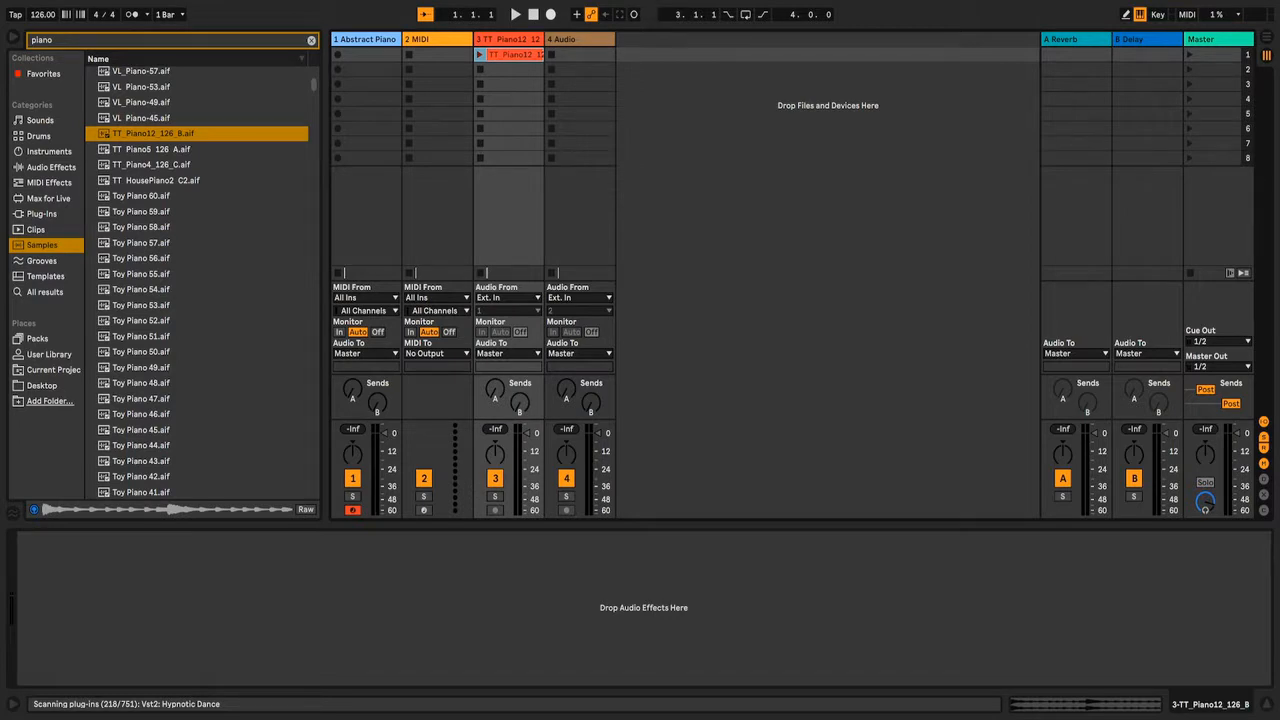
{"action": "left_click", "coordinate": [480, 55]}
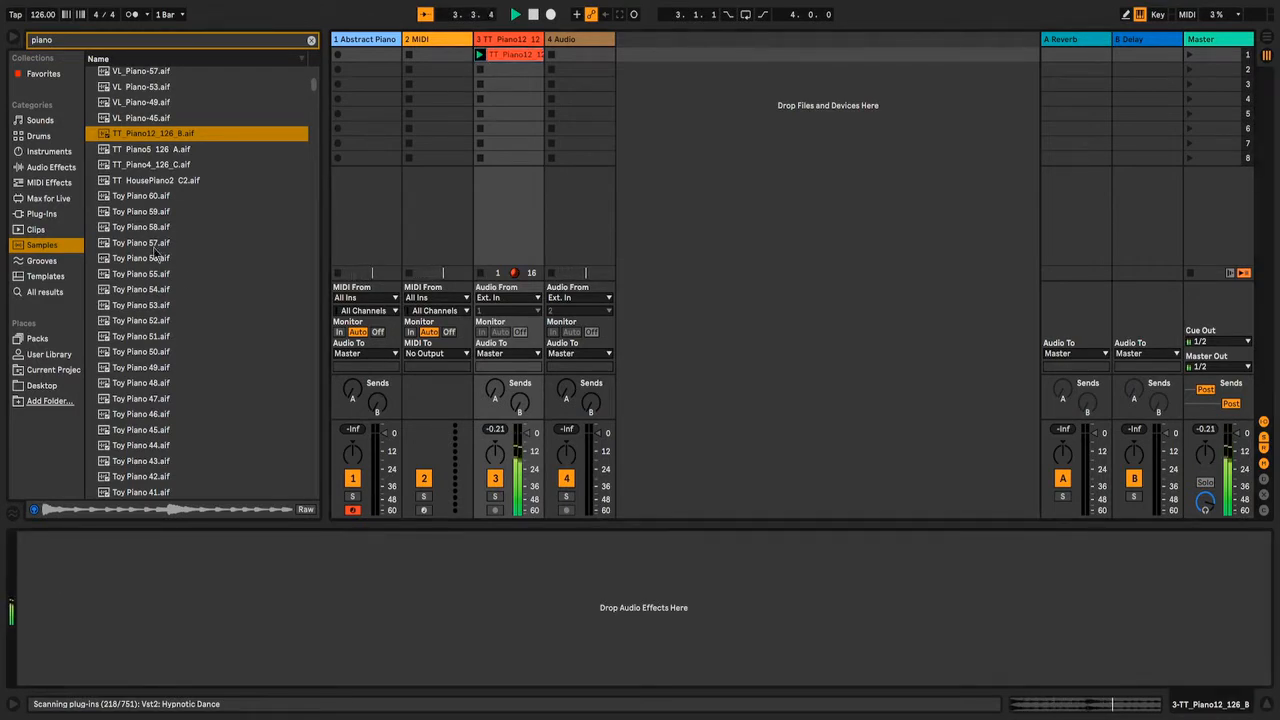
Step: Add Smooth E-Piano 1 A 73bpm.aif to the second clip slot of track 3 and launch it
{"action": "scroll", "coordinate": [194, 286], "scroll_direction": "down", "scroll_amount": 20}
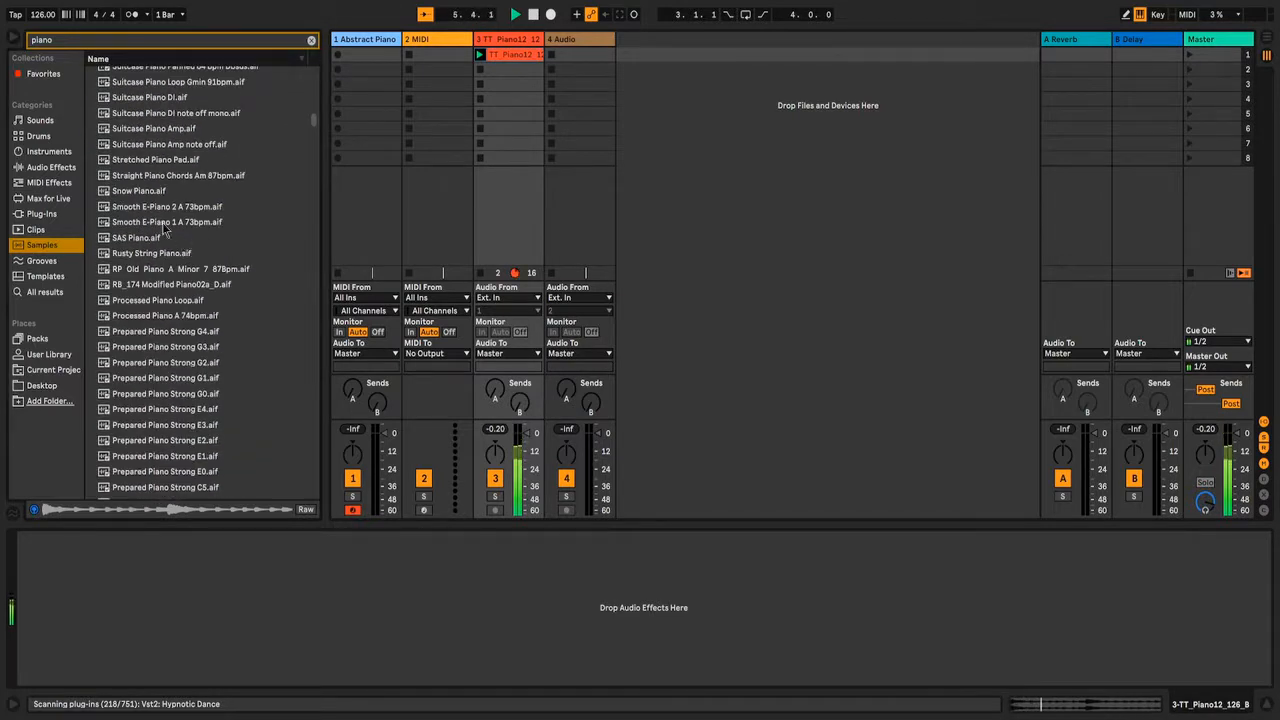
{"action": "left_click", "coordinate": [168, 222]}
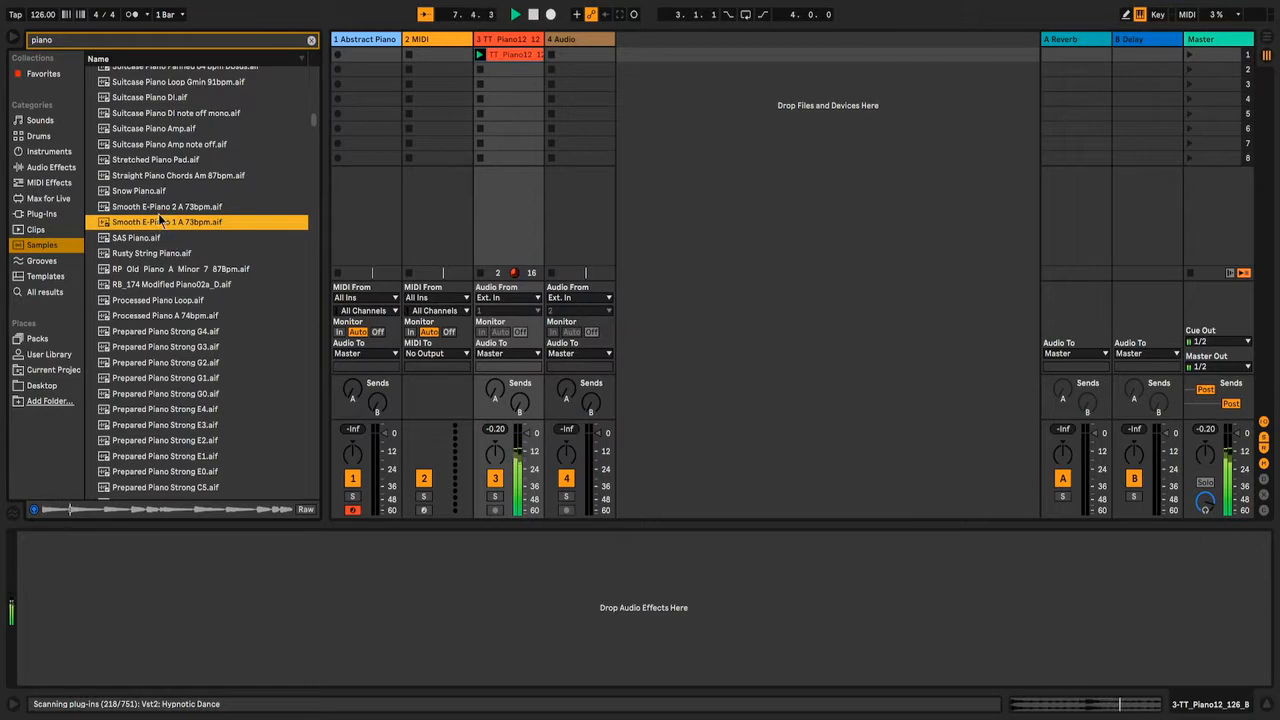
{"action": "left_click", "coordinate": [159, 208], "text": "shift"}
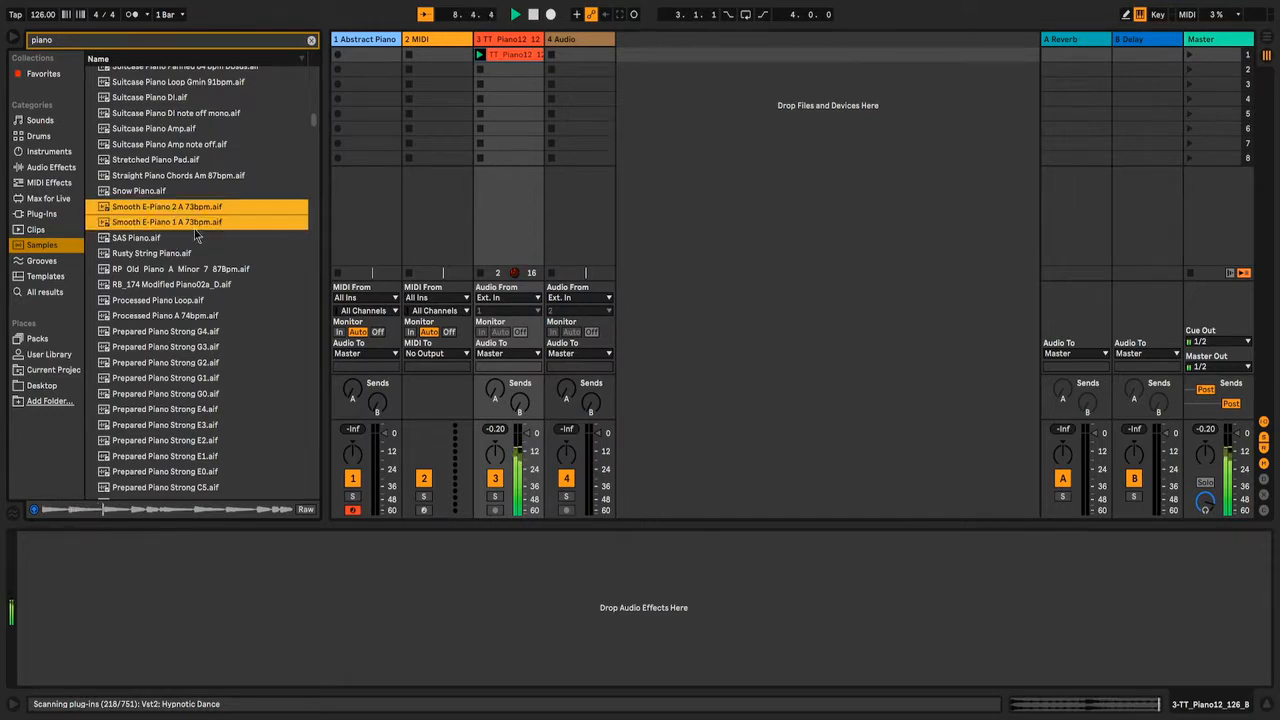
{"action": "left_click", "coordinate": [194, 225]}
{"action": "left_click_drag", "start_coordinate": [165, 226], "coordinate": [376, 168]}
{"action": "left_click_drag", "start_coordinate": [476, 91], "coordinate": [491, 73]}
{"action": "left_click", "coordinate": [479, 70]}
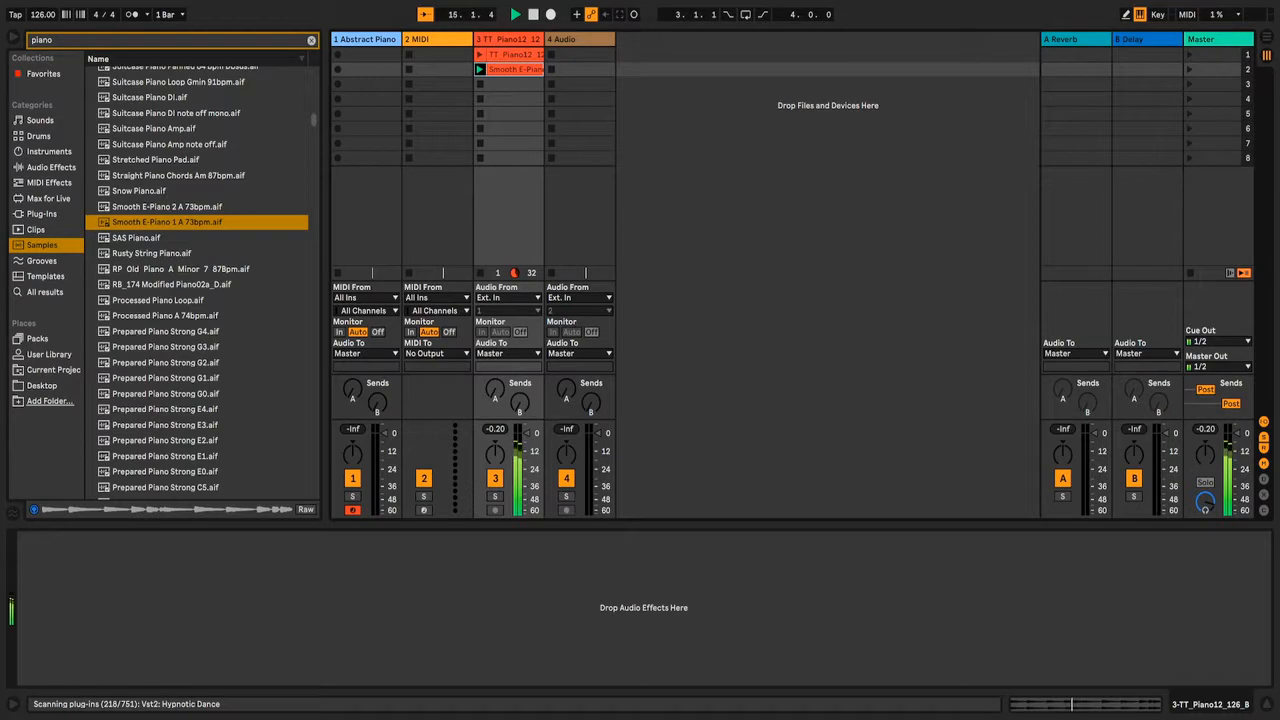
Step: Search the samples for "drum loop" and audition NTH_125_DrumLoops_CrunchLoop.aif in the third clip slot of track 3, clearing the search at the end
{"action": "left_click", "coordinate": [63, 44]}
{"action": "type", "text": "drum loop"}
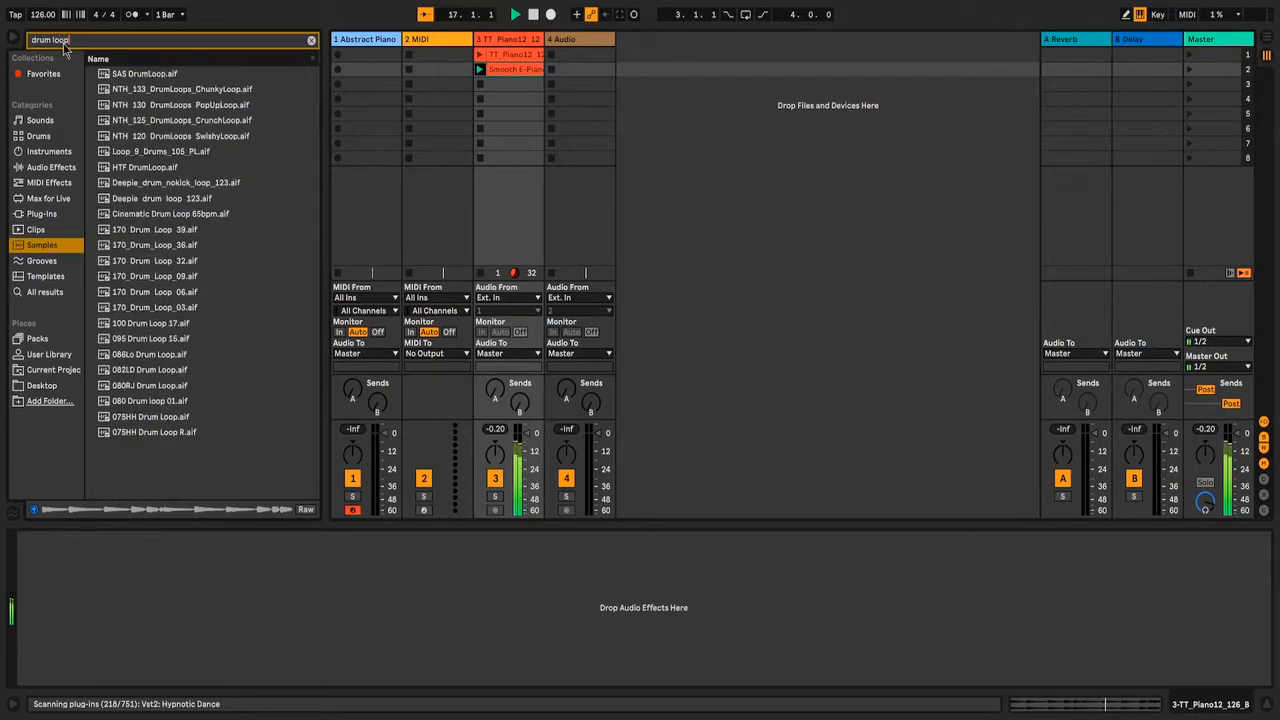
{"action": "left_click", "coordinate": [185, 121]}
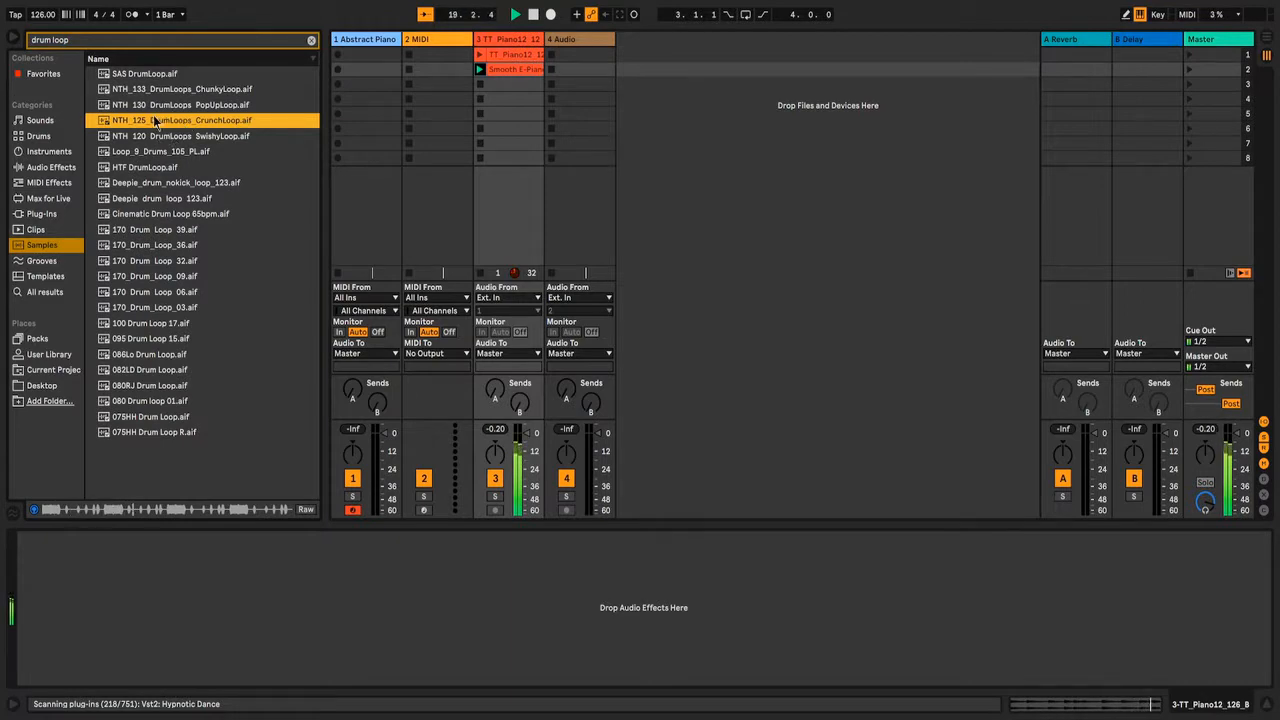
{"action": "left_click_drag", "start_coordinate": [155, 120], "coordinate": [480, 86]}
{"action": "left_click", "coordinate": [480, 85]}
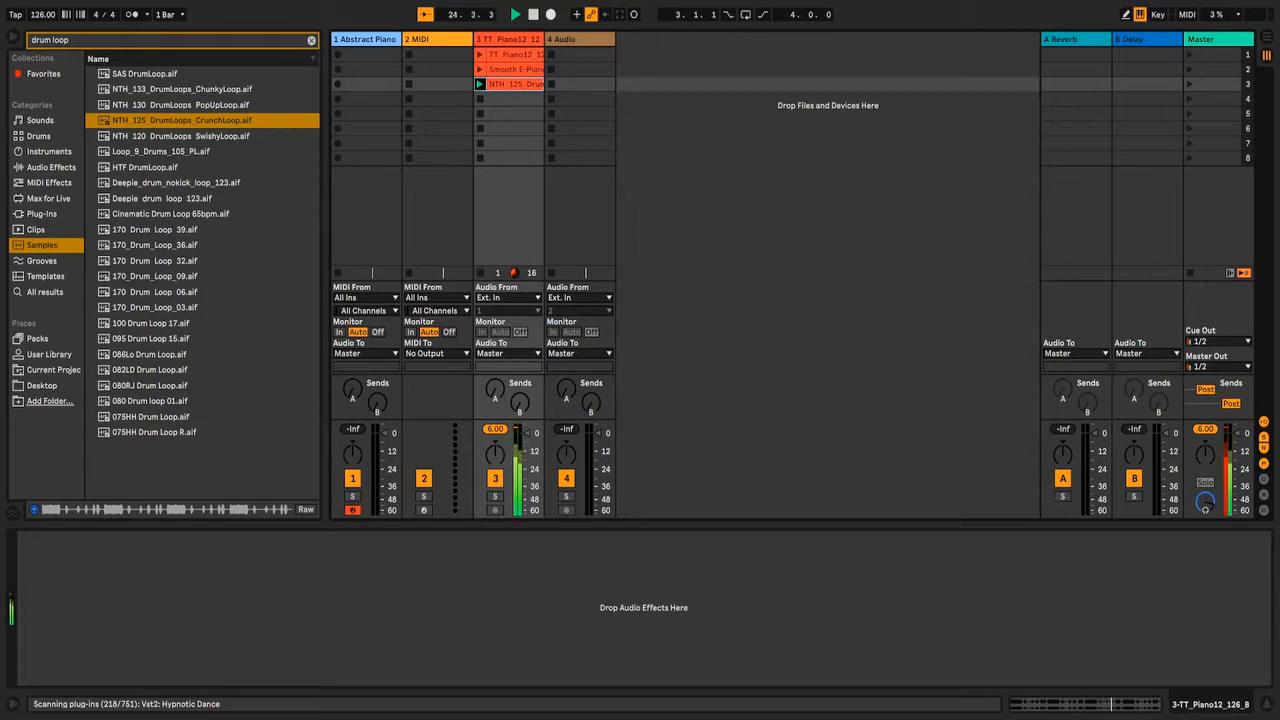
{"action": "left_click", "coordinate": [535, 14]}
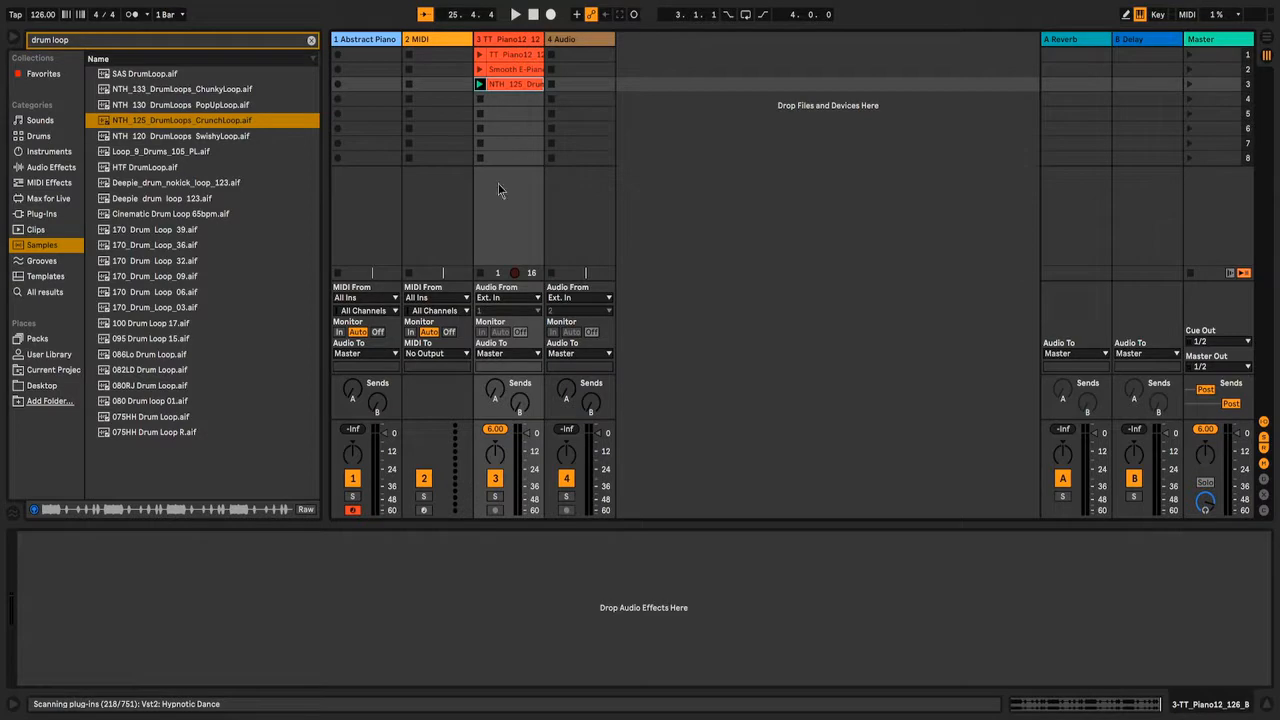
{"action": "left_click", "coordinate": [311, 41]}
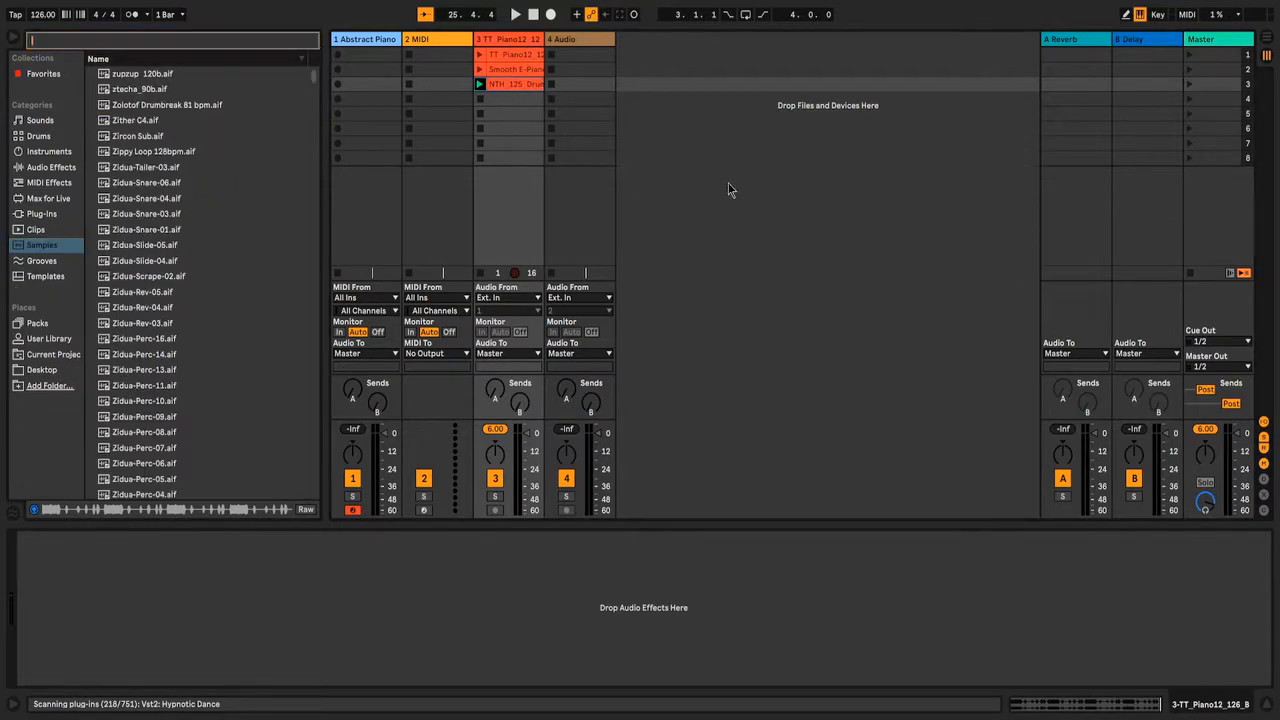
Step: Add two audio tracks and two MIDI tracks after the 4 Audio track
{"action": "left_click", "coordinate": [379, 60]}
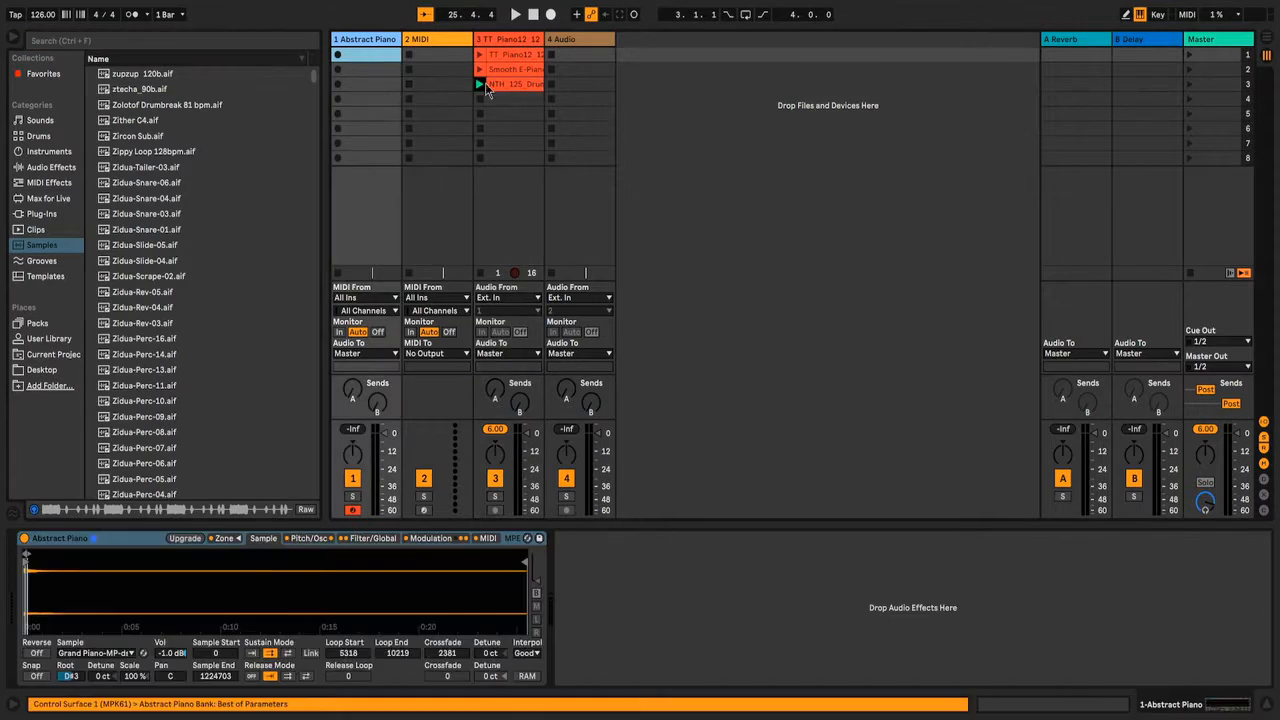
{"action": "left_click", "coordinate": [587, 40]}
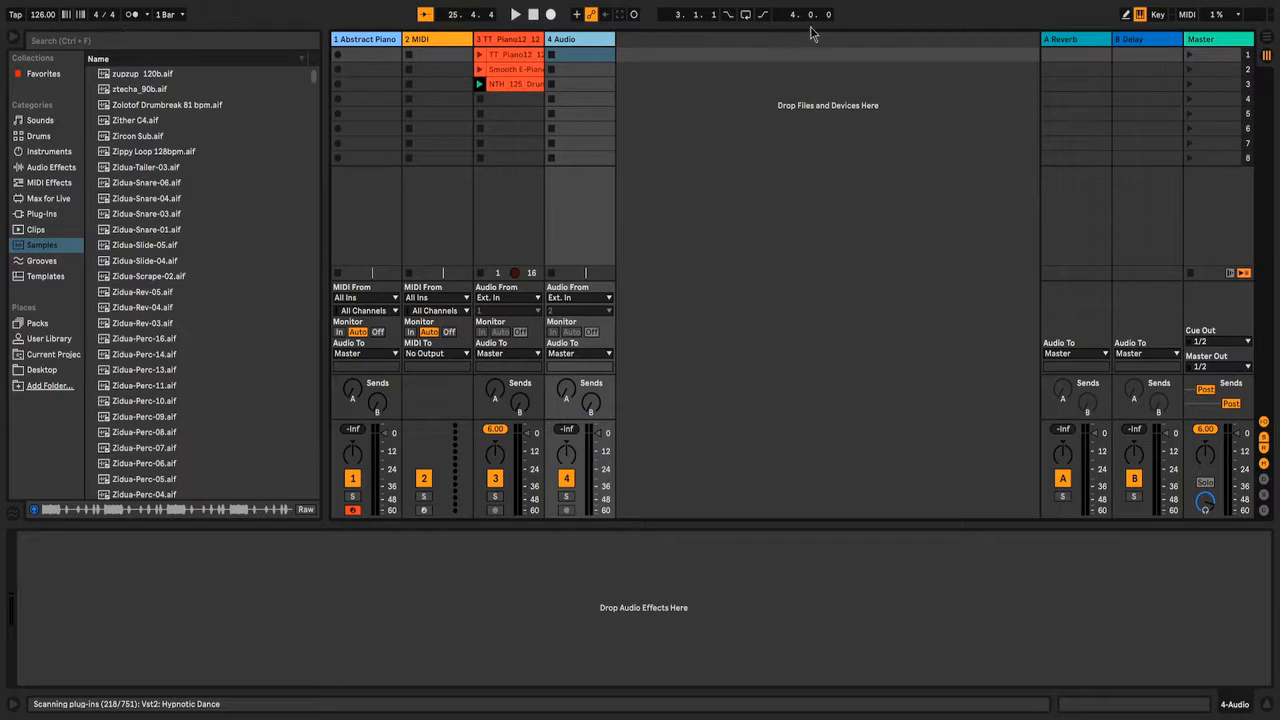
{"action": "left_click", "coordinate": [768, 100]}
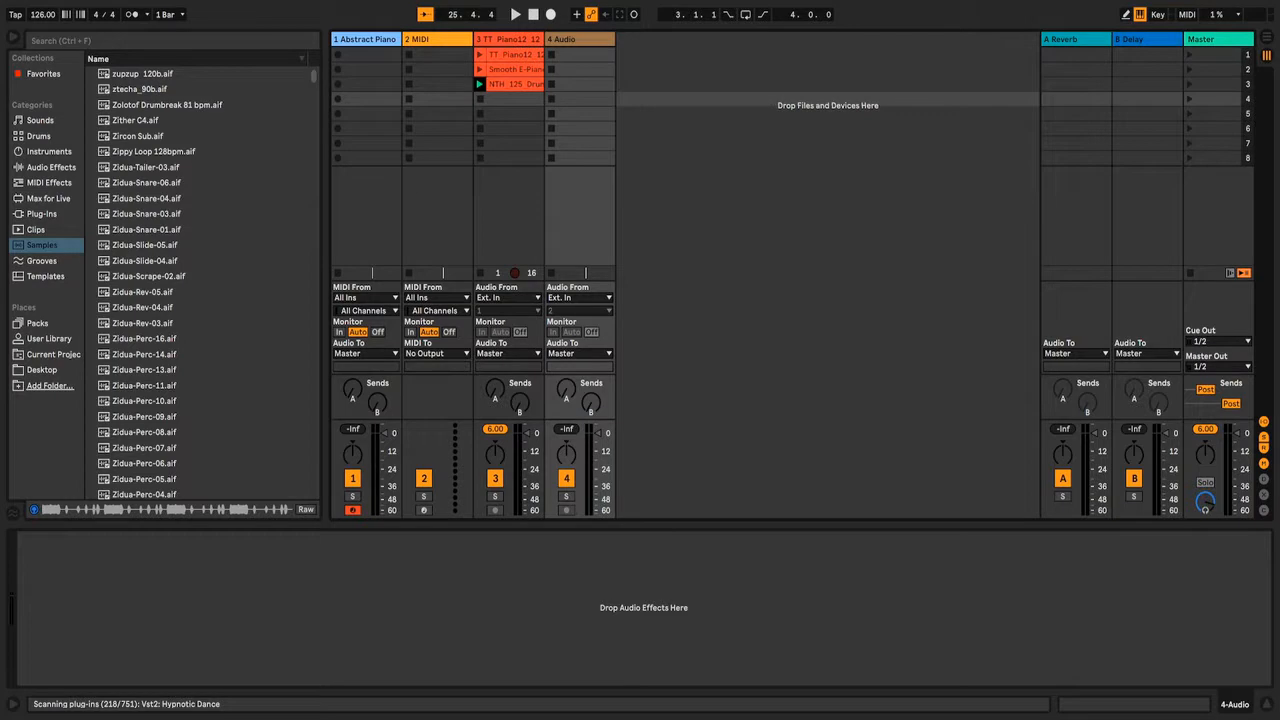
{"action": "key", "text": "ctrl+t"}
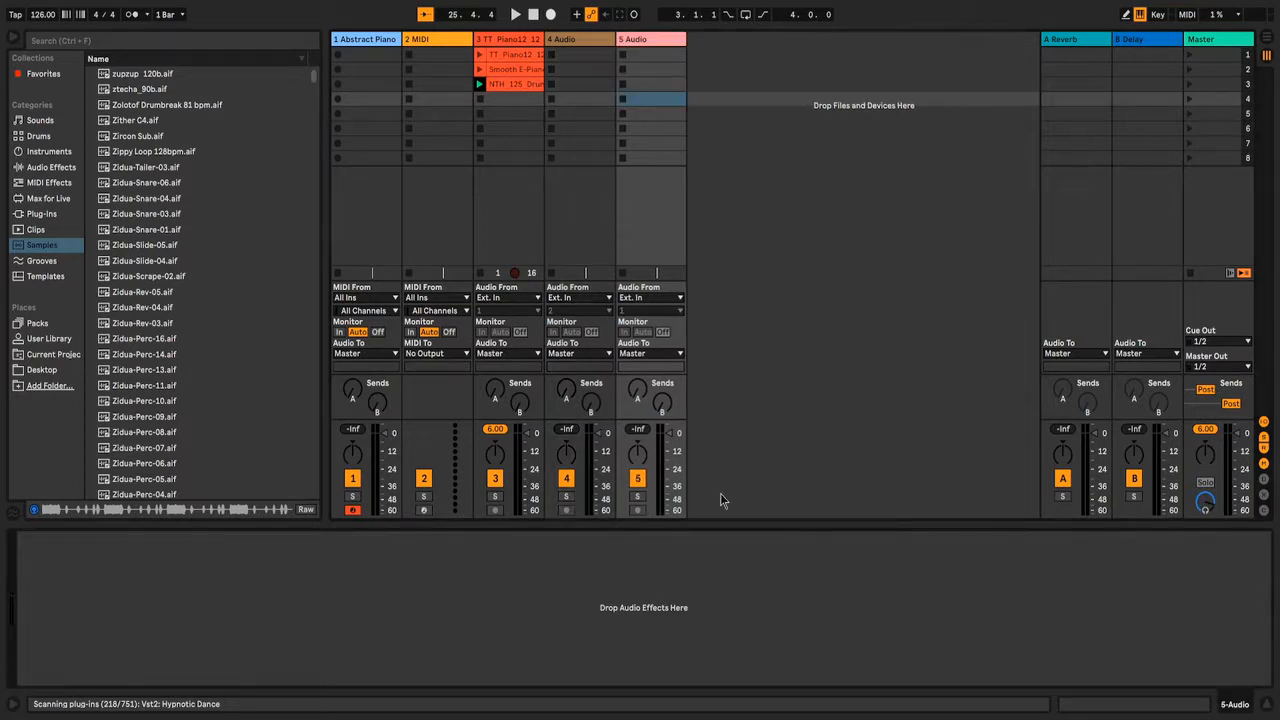
{"action": "key", "text": "ctrl+t"}
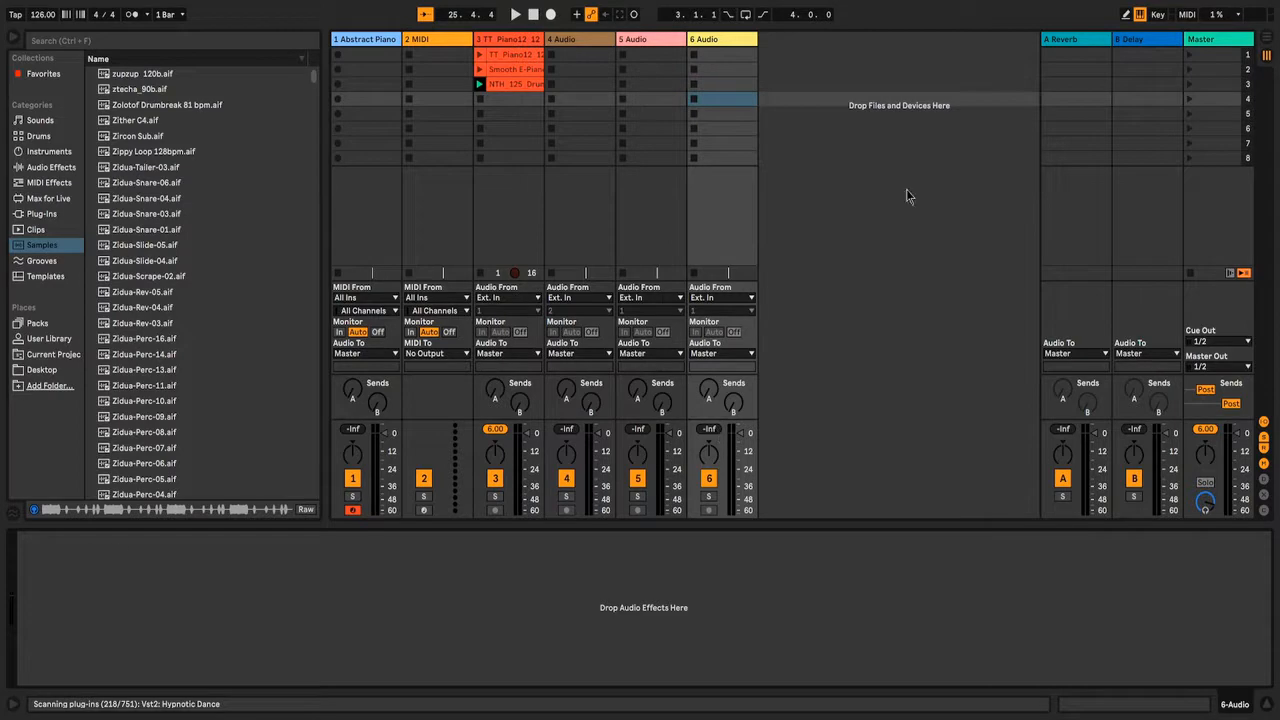
{"action": "key", "text": "ctrl+shift+t"}
{"action": "key", "text": "ctrl+shift+t"}
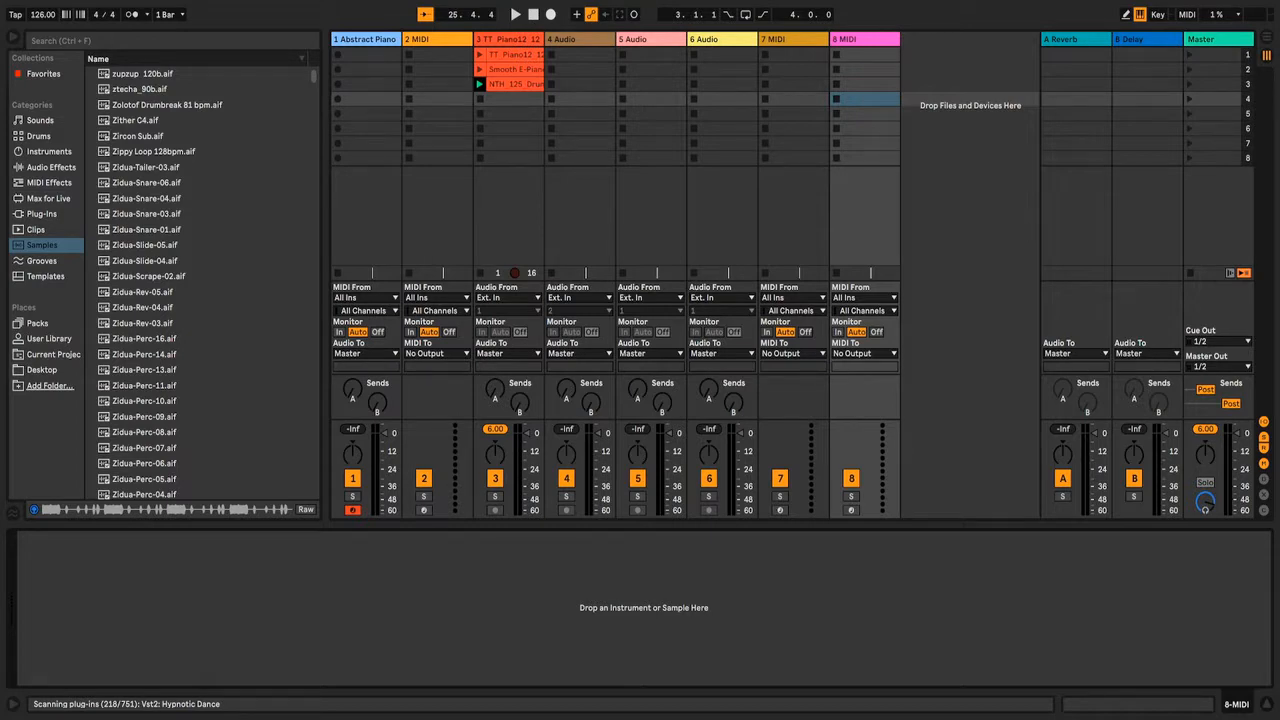
Step: Rename the 1 Abstract Piano track to 한국어테스트, keeping the track number in front
{"action": "left_click", "coordinate": [381, 45]}
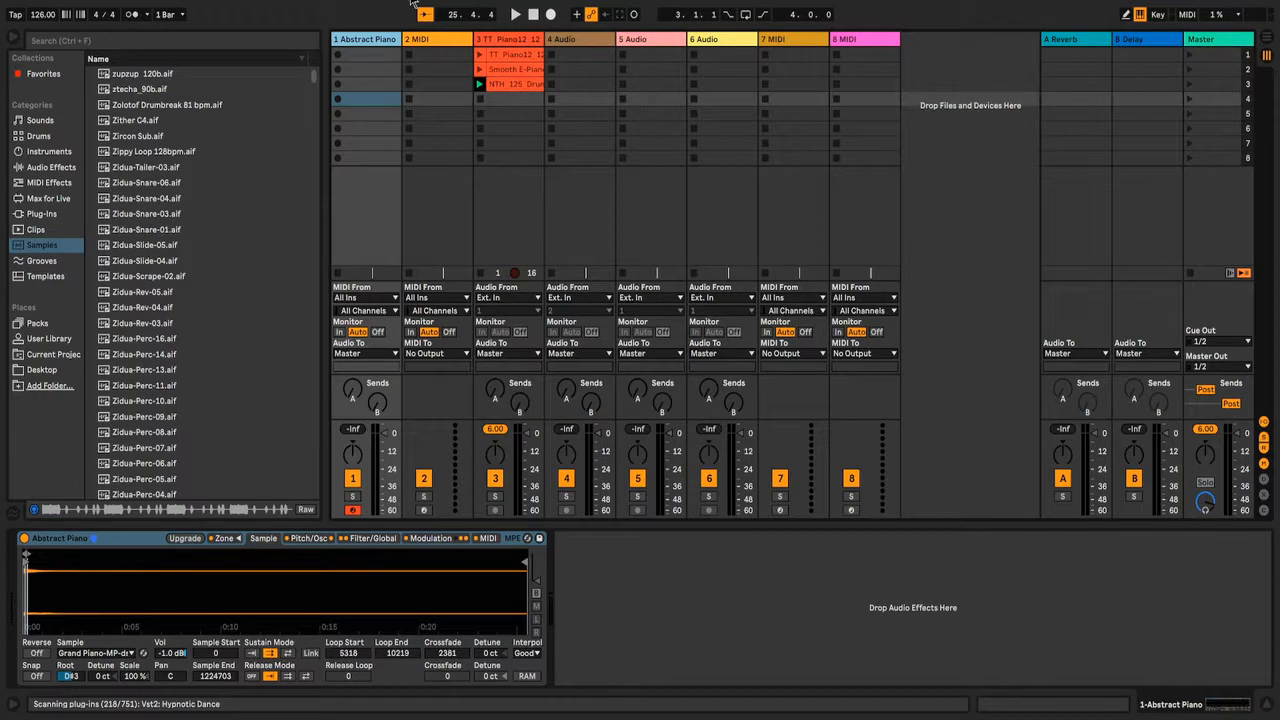
{"action": "double_click", "coordinate": [353, 49]}
{"action": "key", "text": "shift+Right"}
{"action": "key", "text": "shift+Right"}
{"action": "key", "text": "shift+Right"}
{"action": "key", "text": "shift+Right"}
{"action": "key", "text": "shift+Right"}
{"action": "key", "text": "shift+Right"}
{"action": "key", "text": "shift+Right"}
{"action": "key", "text": "shift+Right"}
{"action": "key", "text": "shift+Right"}
{"action": "key", "text": "shift+Right"}
{"action": "key", "text": "shift+Right"}
{"action": "key", "text": "shift+Right"}
{"action": "key", "text": "shift+Right"}
{"action": "key", "text": "BackSpace"}
{"action": "type", "text": "한국어테스트"}
{"action": "key", "text": "Return"}
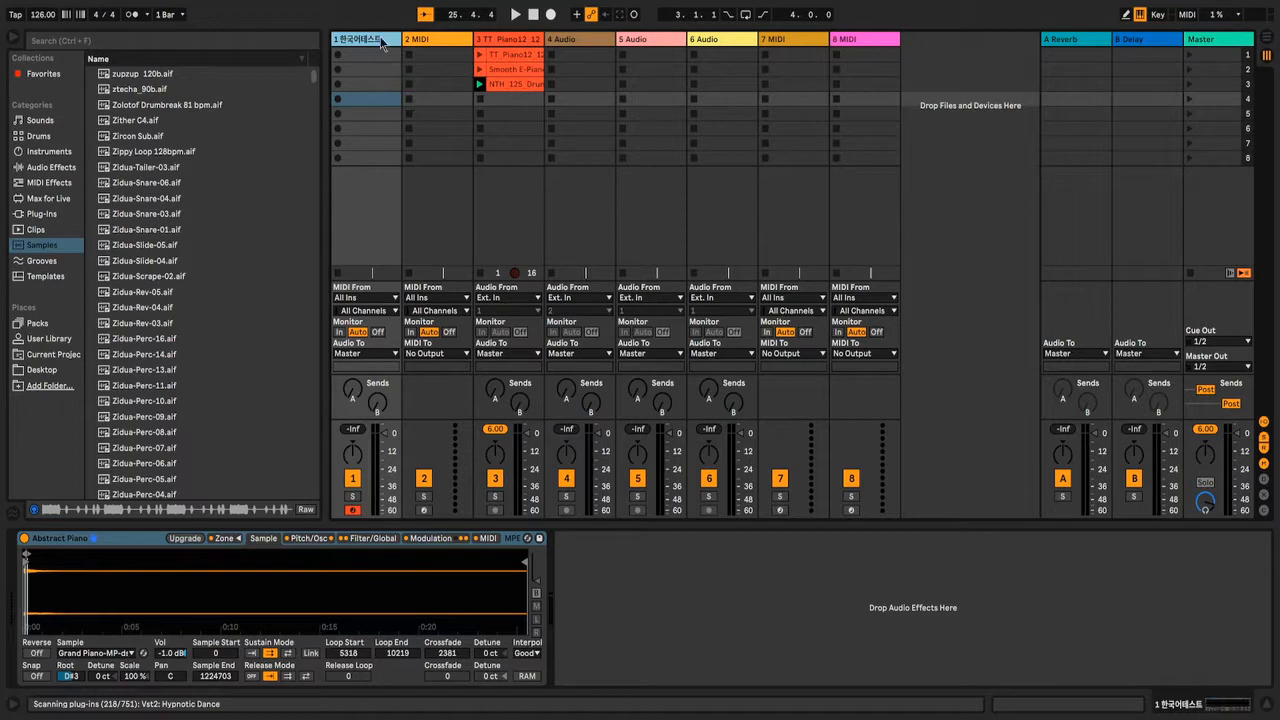
Step: Rename the first track to Piano and the 2 MIDI track to Bass
{"action": "key", "text": "ctrl+r"}
{"action": "type", "text": "Piano"}
{"action": "key", "text": "Return"}
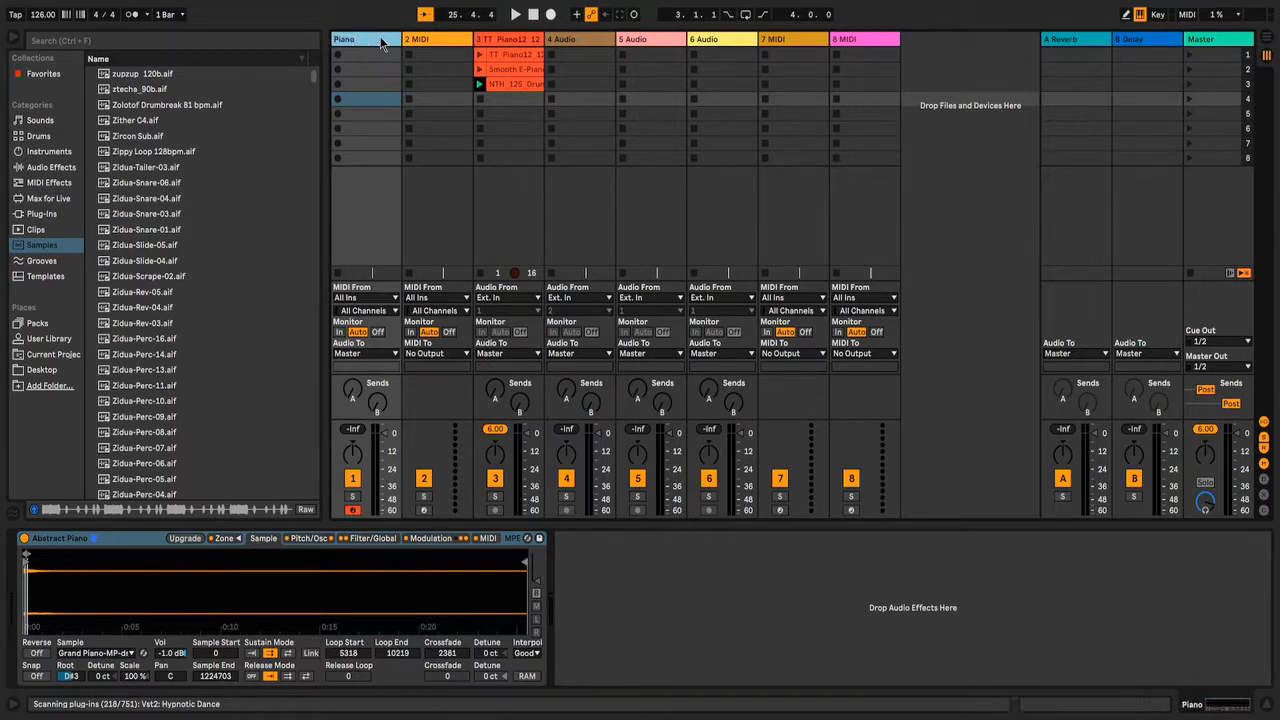
{"action": "left_click", "coordinate": [418, 42]}
{"action": "key", "text": "ctrl+r"}
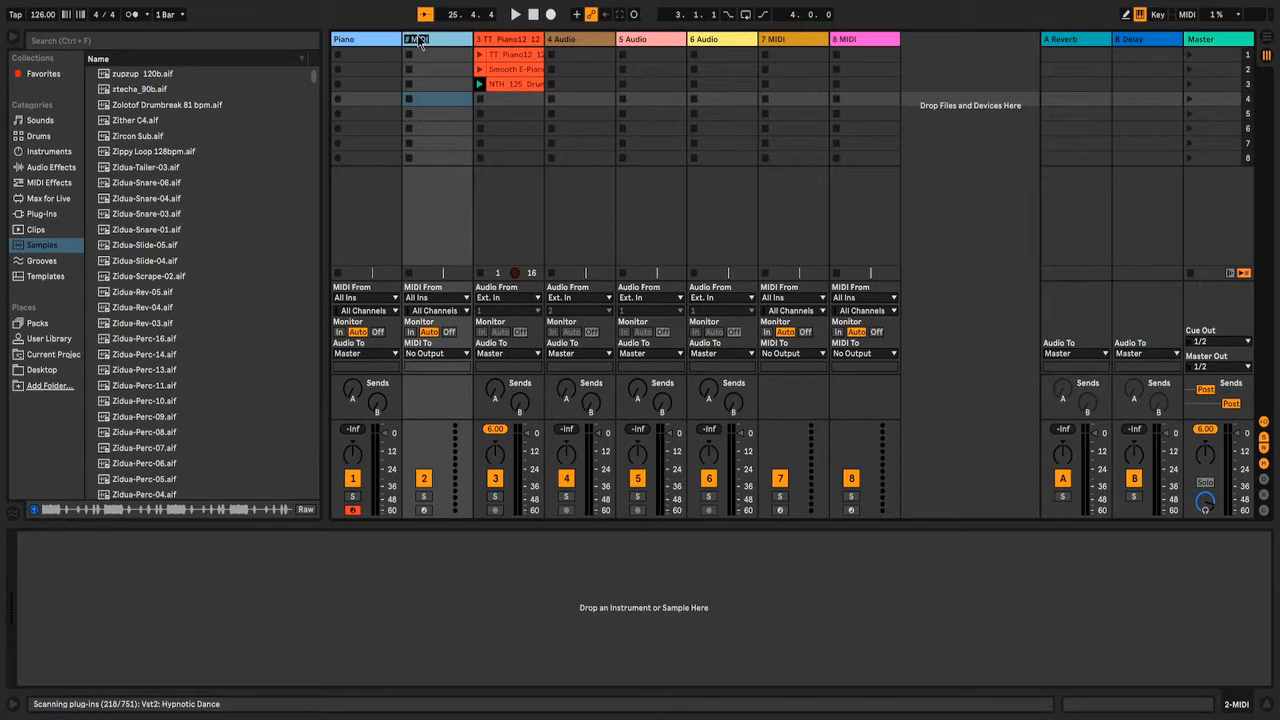
{"action": "type", "text": "Bass"}
{"action": "key", "text": "Return"}
Step: Rename the third track, which holds the sample clips, to Electric Piano
{"action": "left_click", "coordinate": [503, 38]}
{"action": "key", "text": "ctrl+r"}
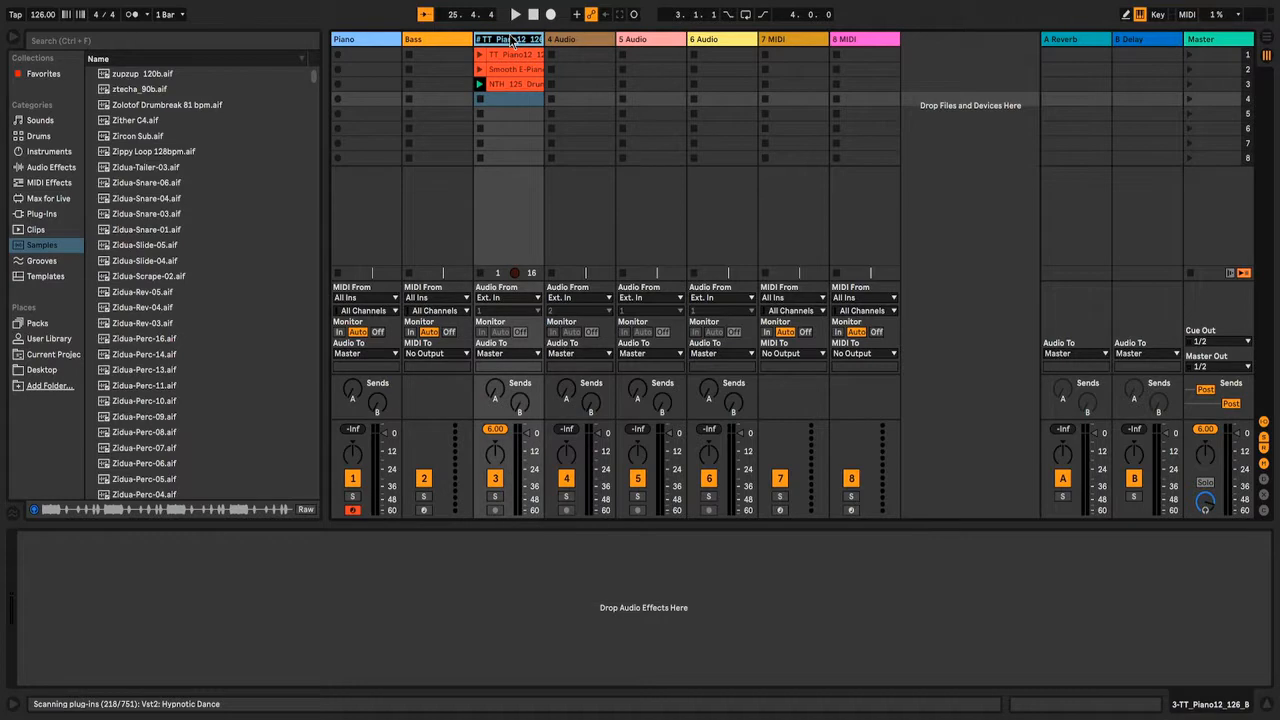
{"action": "type", "text": "Ce"}
{"action": "key", "text": "BackSpace"}
{"action": "key", "text": "BackSpace"}
{"action": "key", "text": "BackSpace"}
{"action": "type", "text": "Electric Piano"}
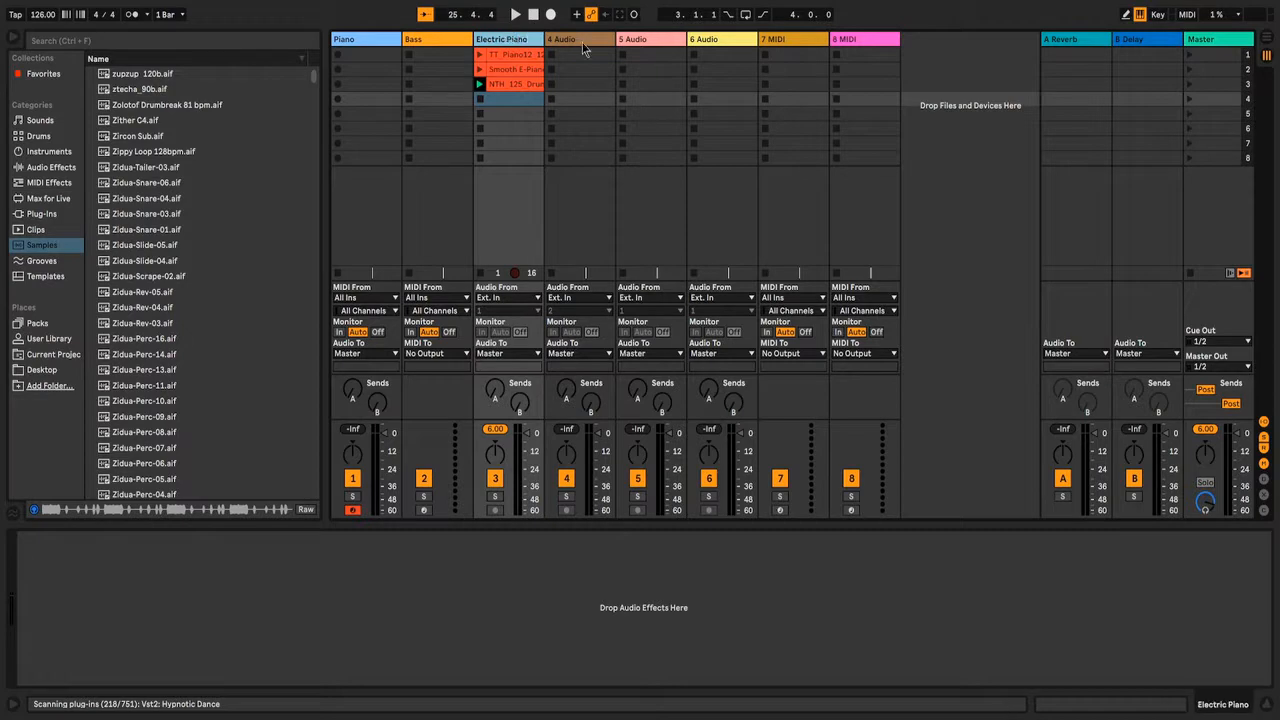
Step: Rename the 4 Audio track to Vocal
{"action": "left_click", "coordinate": [578, 40]}
{"action": "key", "text": "ctrl+r"}
{"action": "key", "text": "BackSpace"}
{"action": "type", "text": "Vocal"}
{"action": "key", "text": "Return"}
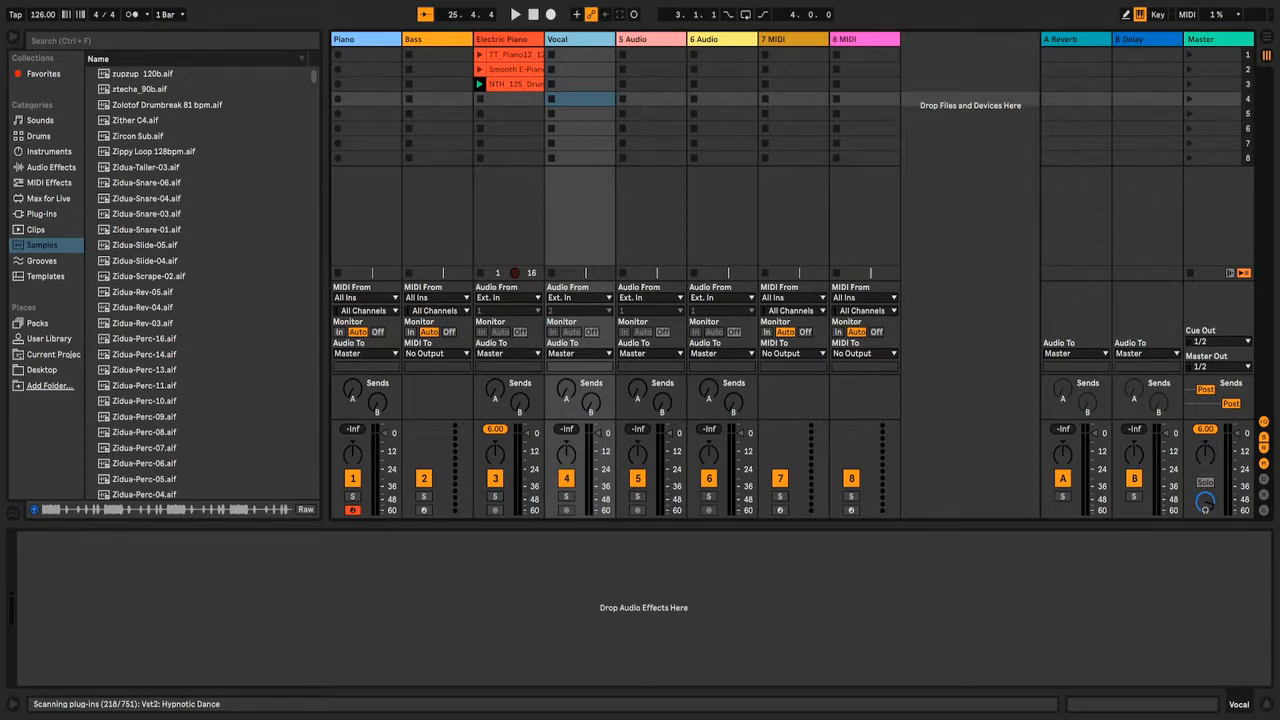
{"action": "left_click", "coordinate": [390, 44]}
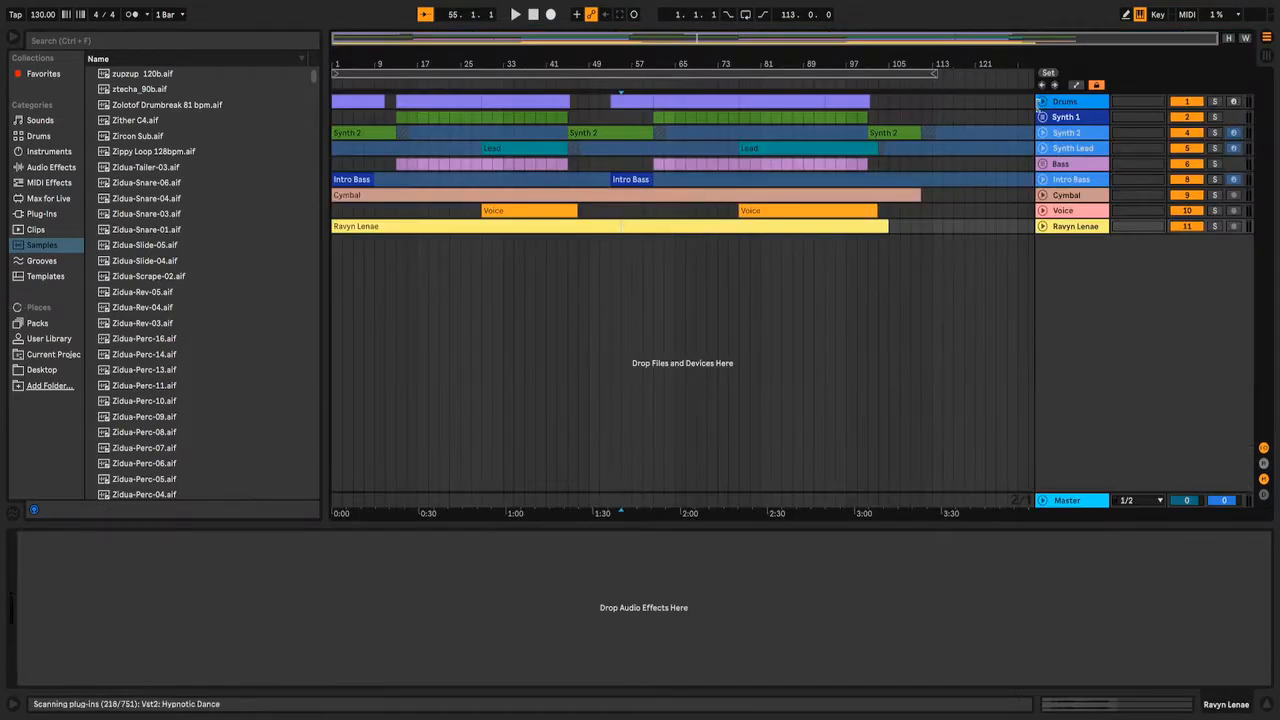
Step: Unfold the Drums track, the Synth 1 group with its inner track, and the Synth 2 track to view their clips
{"action": "left_click", "coordinate": [1043, 102]}
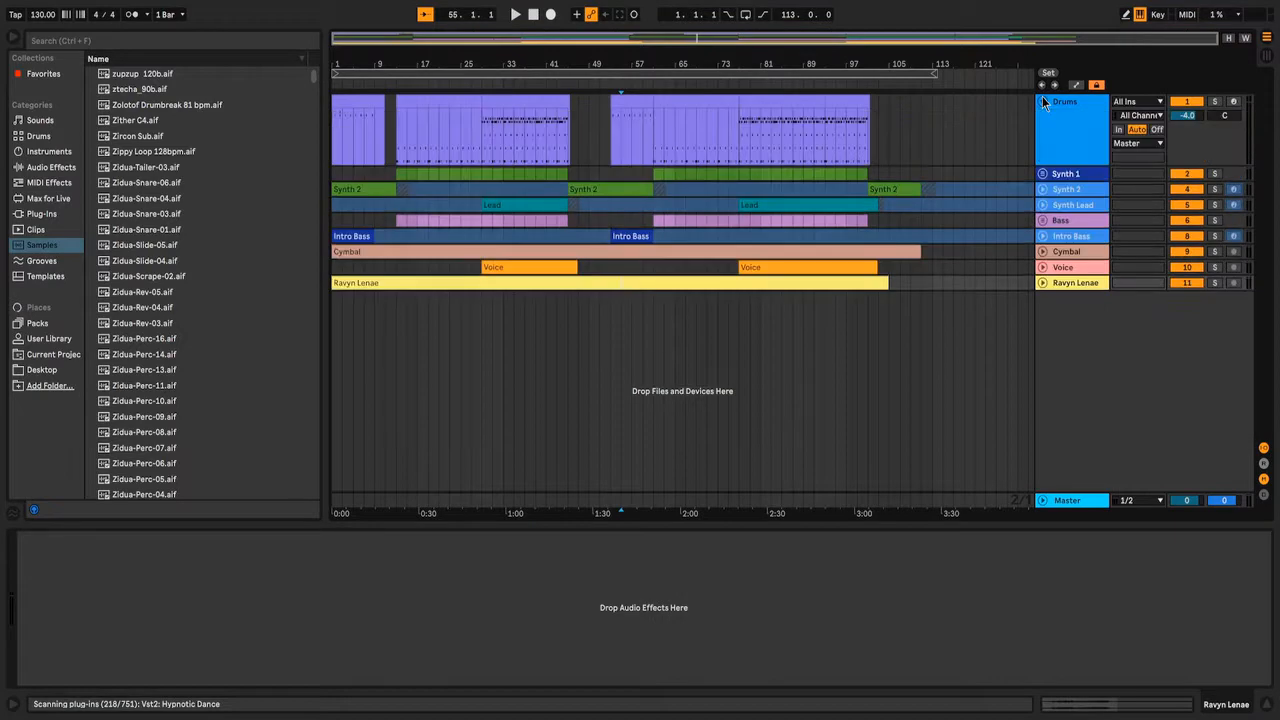
{"action": "left_click", "coordinate": [1042, 174]}
{"action": "left_click", "coordinate": [1045, 231]}
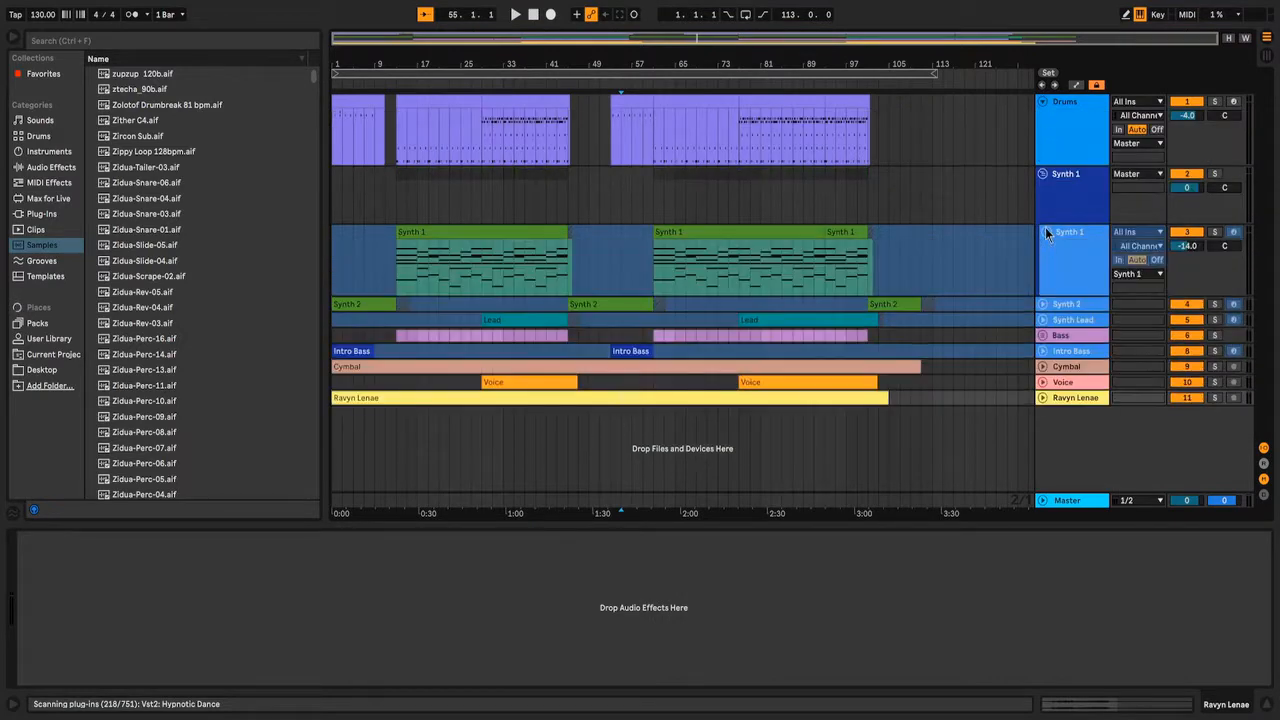
{"action": "left_click", "coordinate": [1043, 304]}
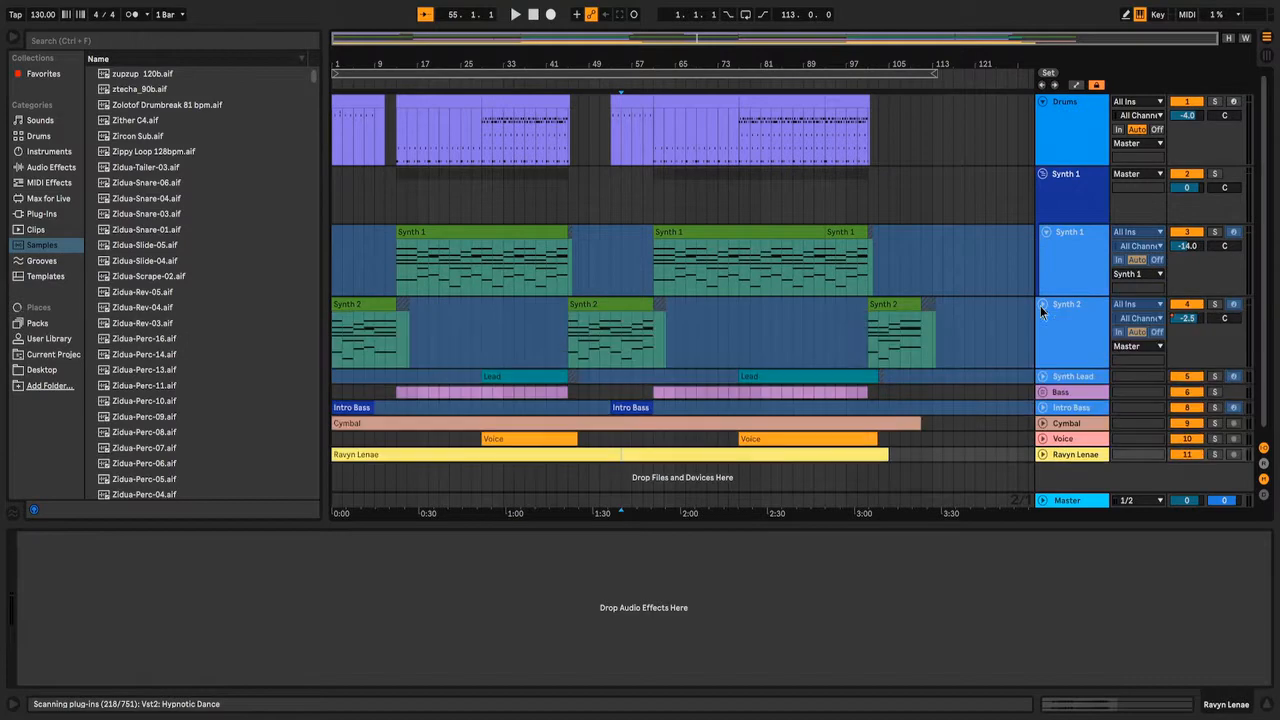
{"action": "left_click_drag", "start_coordinate": [944, 272], "coordinate": [683, 320]}
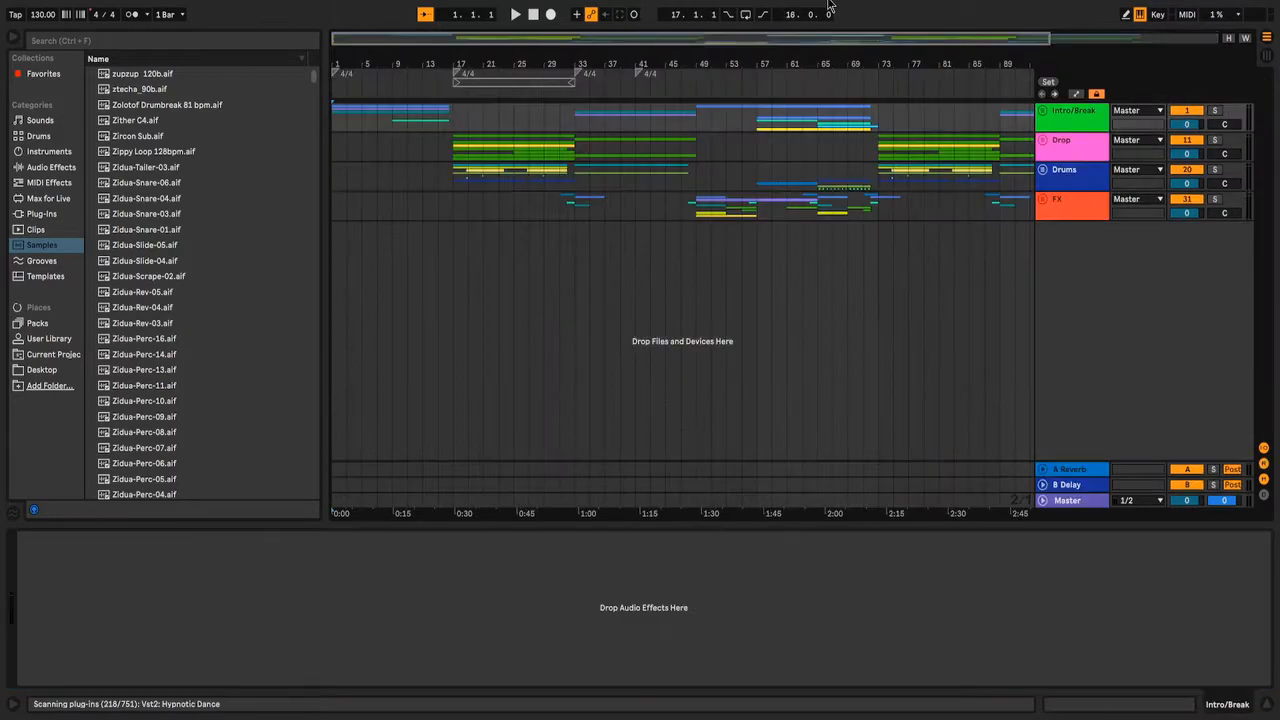
Step: Switch to Session view and unfold the Intro/Break group to view its tracks
{"action": "key", "text": "Tab"}
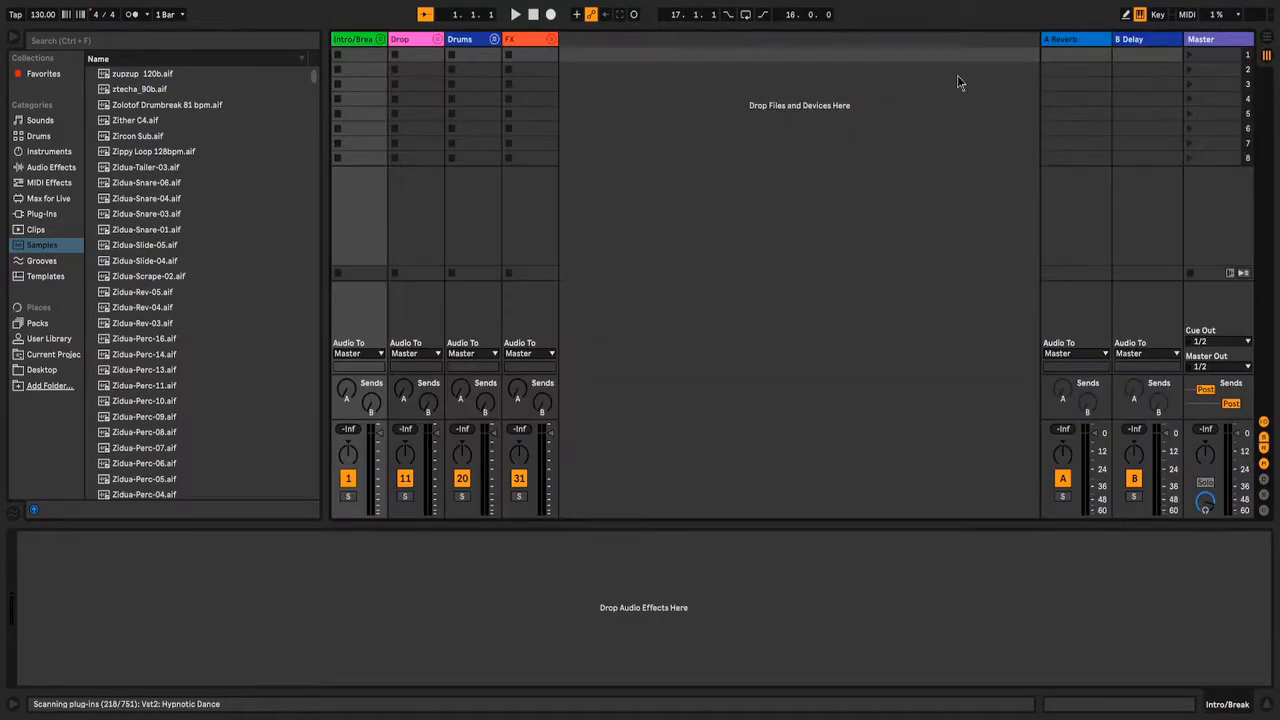
{"action": "left_click", "coordinate": [380, 40]}
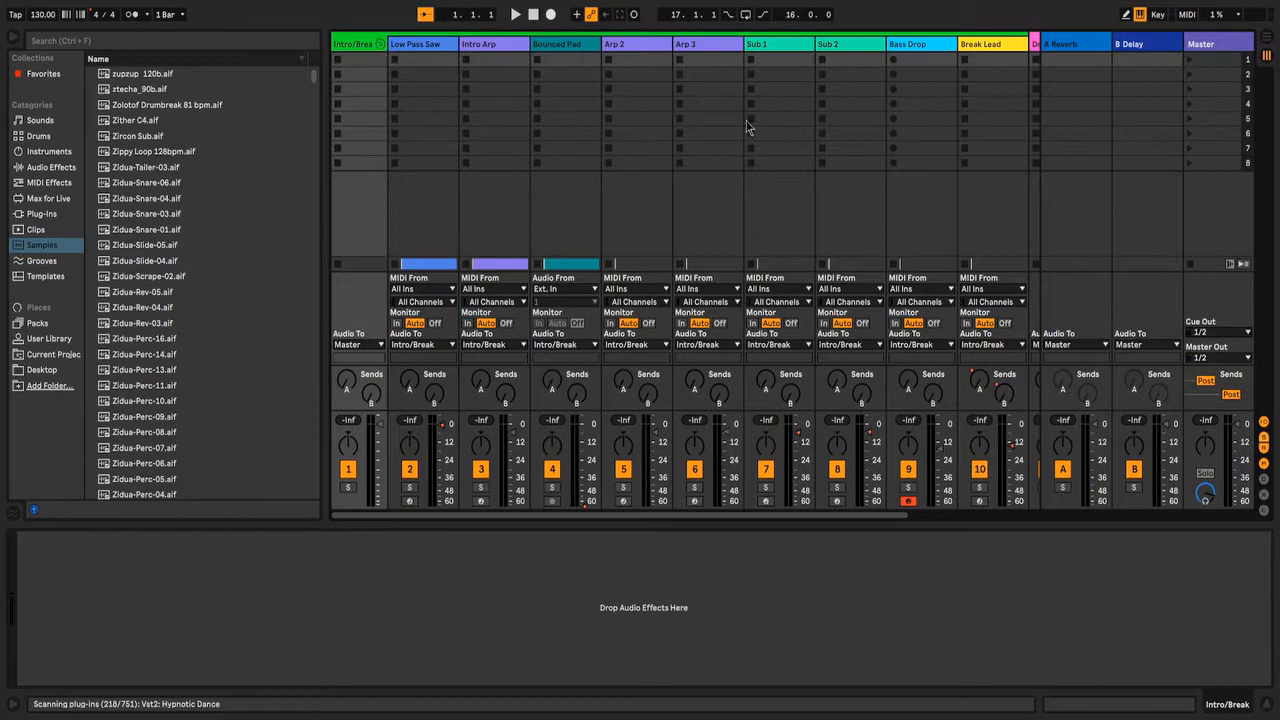
{"action": "scroll", "coordinate": [749, 127], "scroll_direction": "right", "scroll_amount": 4}
{"action": "scroll", "coordinate": [749, 127], "scroll_direction": "left", "scroll_amount": 4}
Step: Examine the device chains of the tracks in the Intro/Break group, including Low Pass Saw, Arp 2, Arp 3 and Sub 1
{"action": "left_click", "coordinate": [439, 41]}
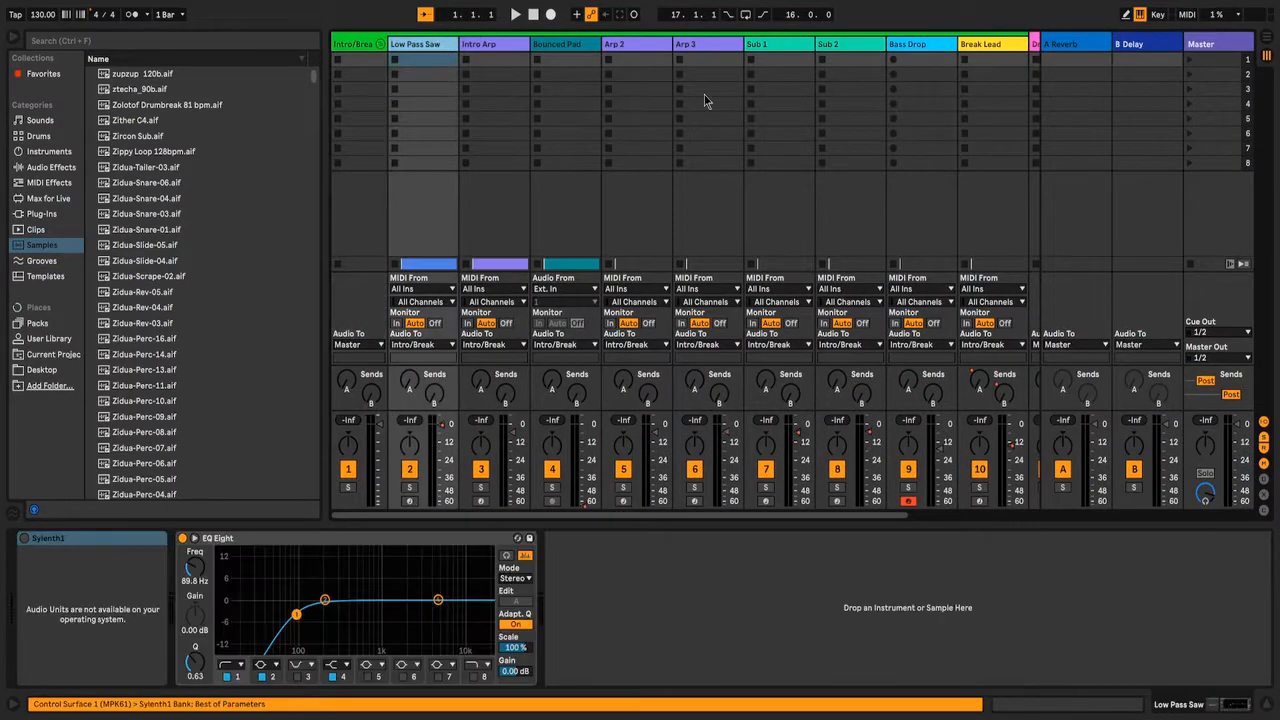
{"action": "scroll", "coordinate": [704, 100], "scroll_direction": "right", "scroll_amount": 1}
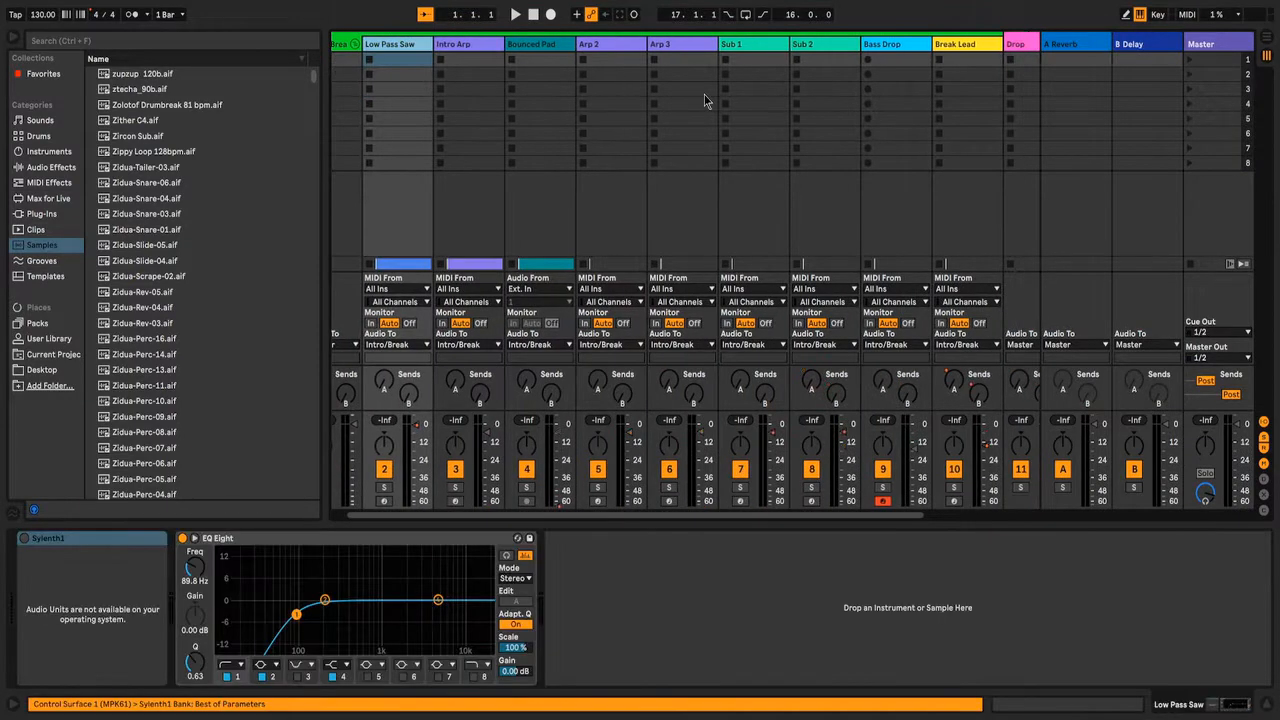
{"action": "left_click", "coordinate": [630, 58]}
{"action": "left_click", "coordinate": [667, 51]}
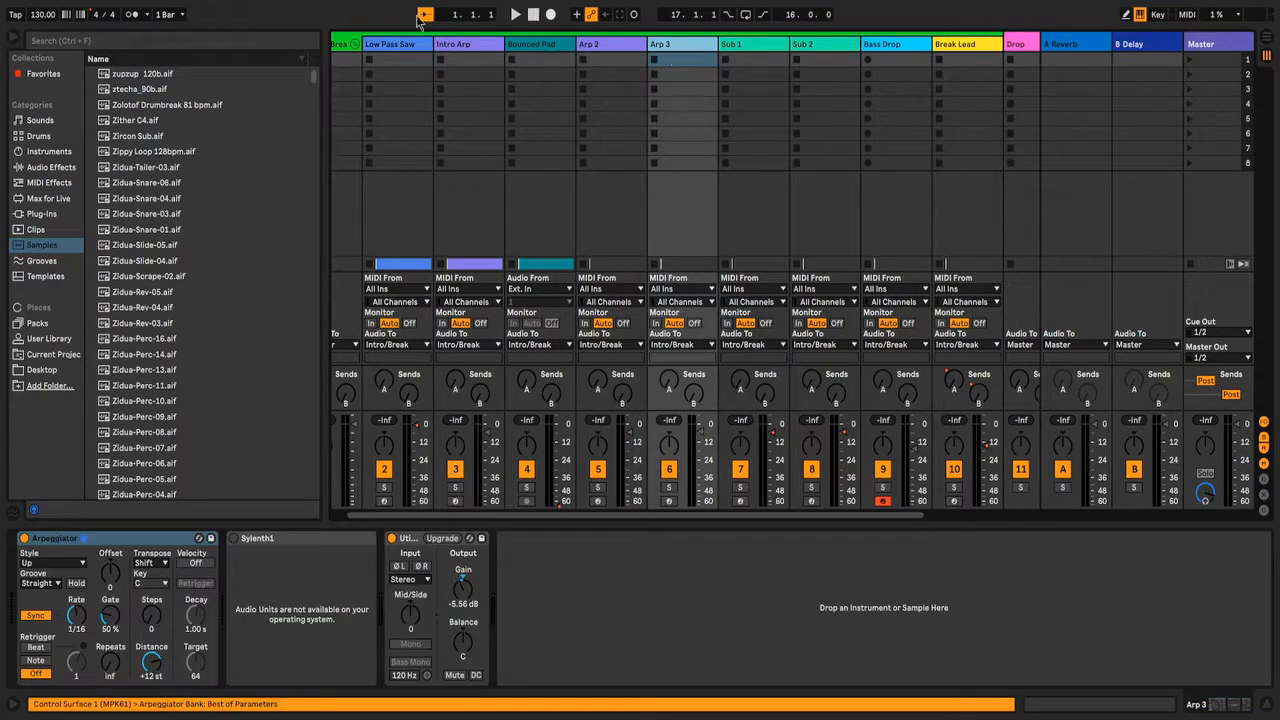
{"action": "left_click", "coordinate": [459, 47]}
{"action": "left_click", "coordinate": [597, 50]}
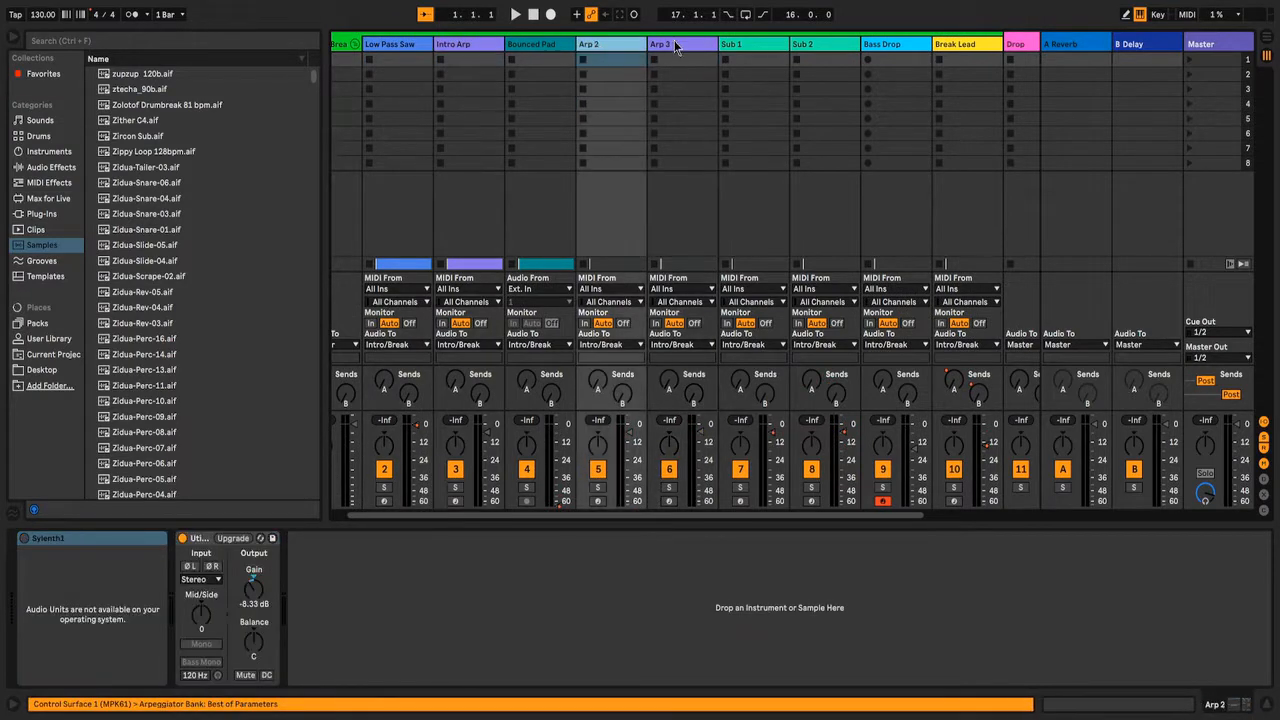
{"action": "left_click", "coordinate": [670, 47]}
{"action": "left_click", "coordinate": [738, 54]}
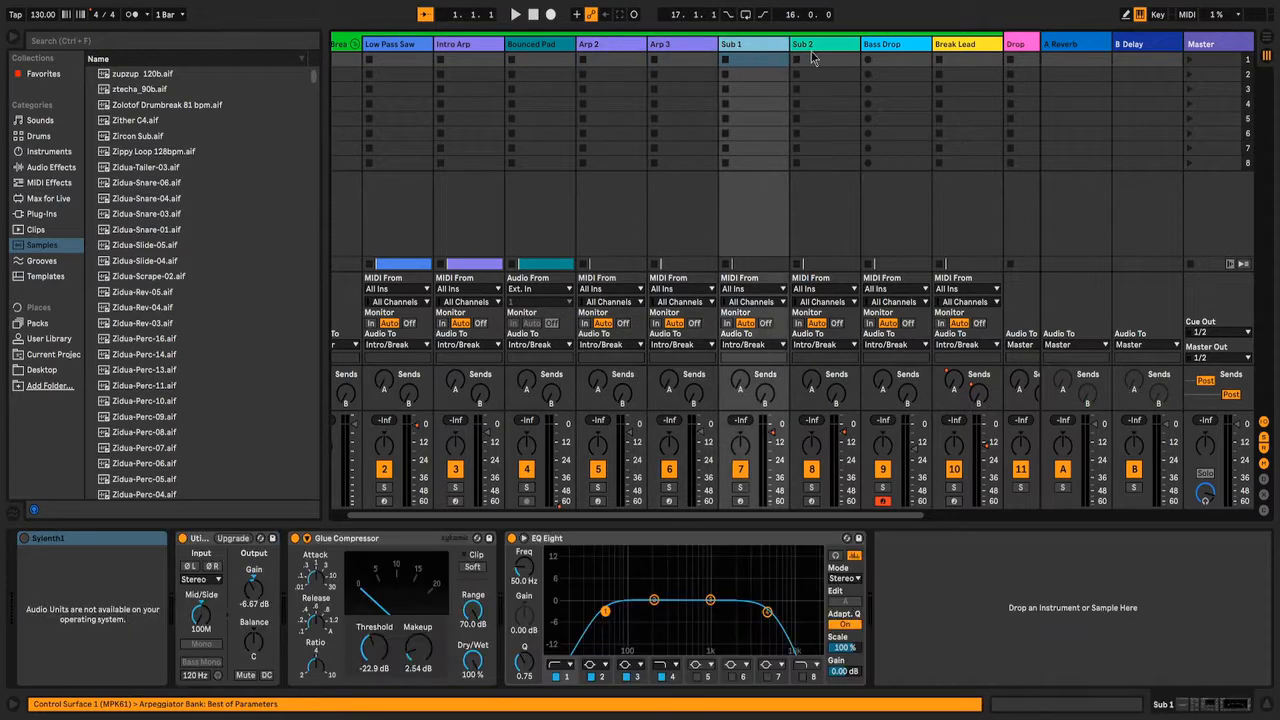
Step: Unfold the Drums group, view its tracks, and return to the Intro/Break tracks
{"action": "scroll", "coordinate": [842, 44], "scroll_direction": "right", "scroll_amount": 2}
{"action": "scroll", "coordinate": [842, 44], "scroll_direction": "right", "scroll_amount": 3}
{"action": "left_click", "coordinate": [922, 46]}
{"action": "scroll", "coordinate": [924, 52], "scroll_direction": "right", "scroll_amount": 4}
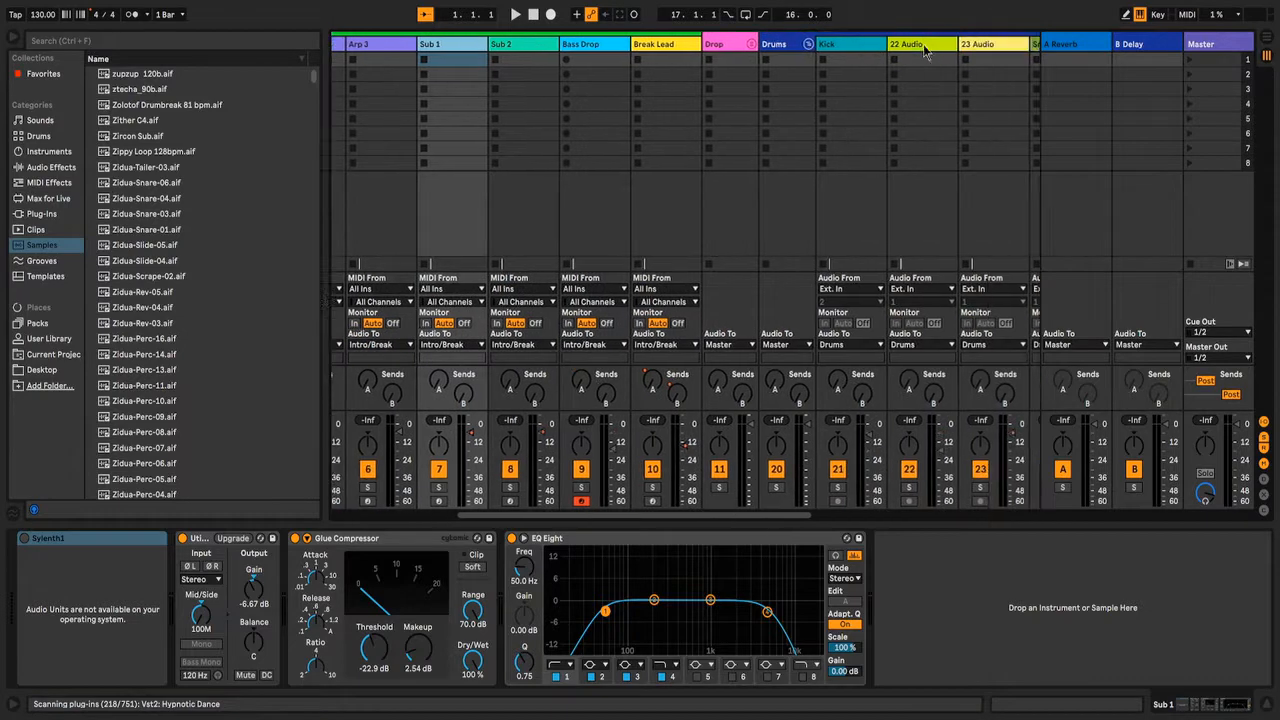
{"action": "scroll", "coordinate": [924, 52], "scroll_direction": "left", "scroll_amount": 8}
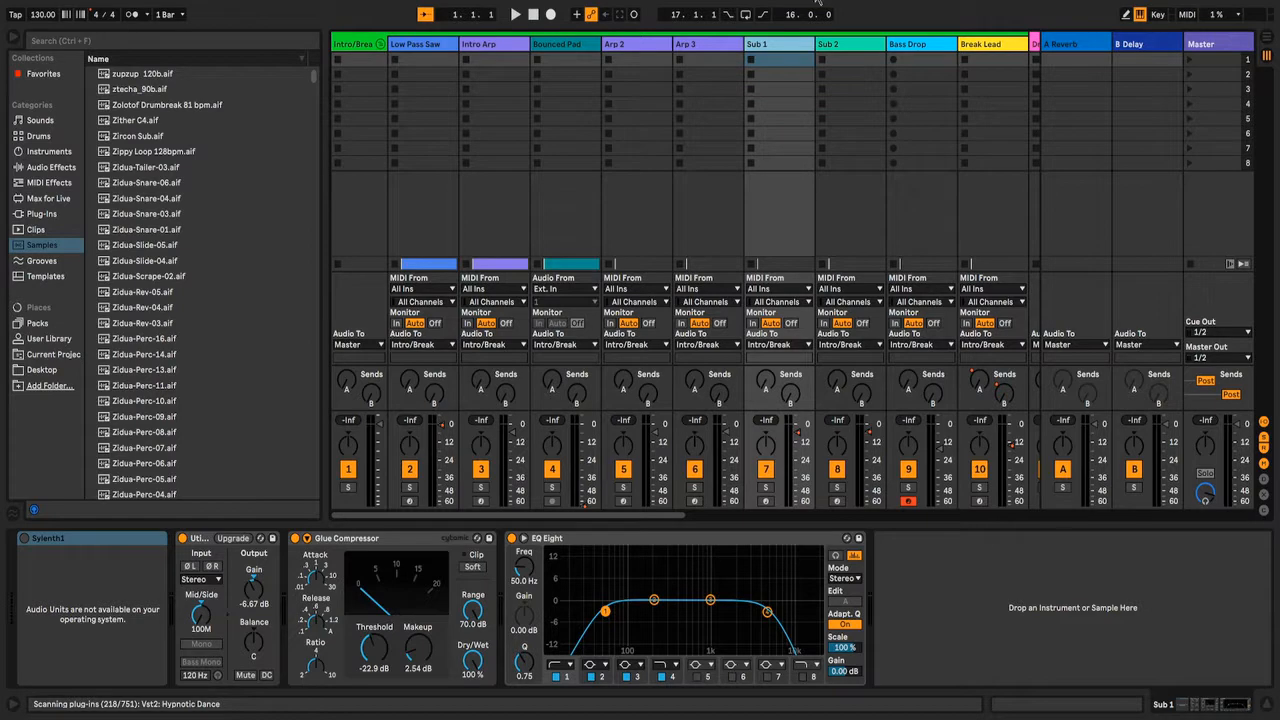
{"action": "left_click", "coordinate": [577, 57]}
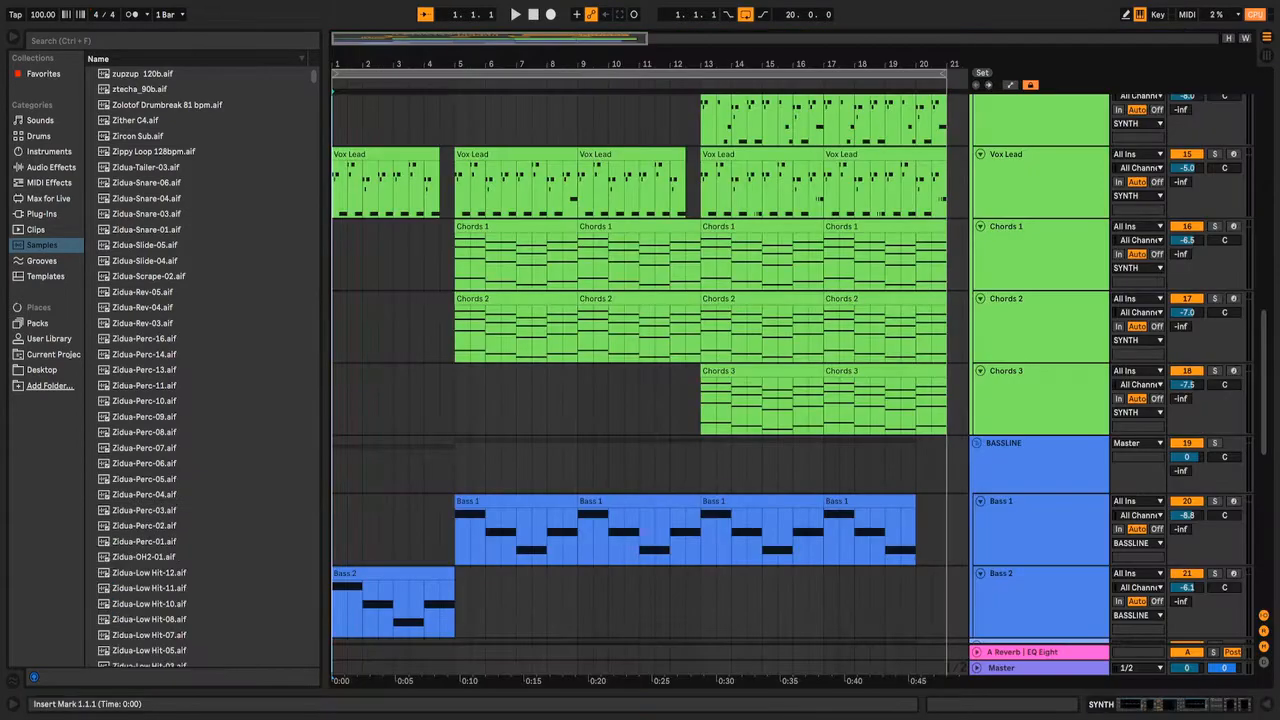
Step: Look over the arrangement's clips, switch to Session view and review the drum, synth, bass and FX track groups
{"action": "scroll", "coordinate": [804, 396], "scroll_direction": "up", "scroll_amount": 3}
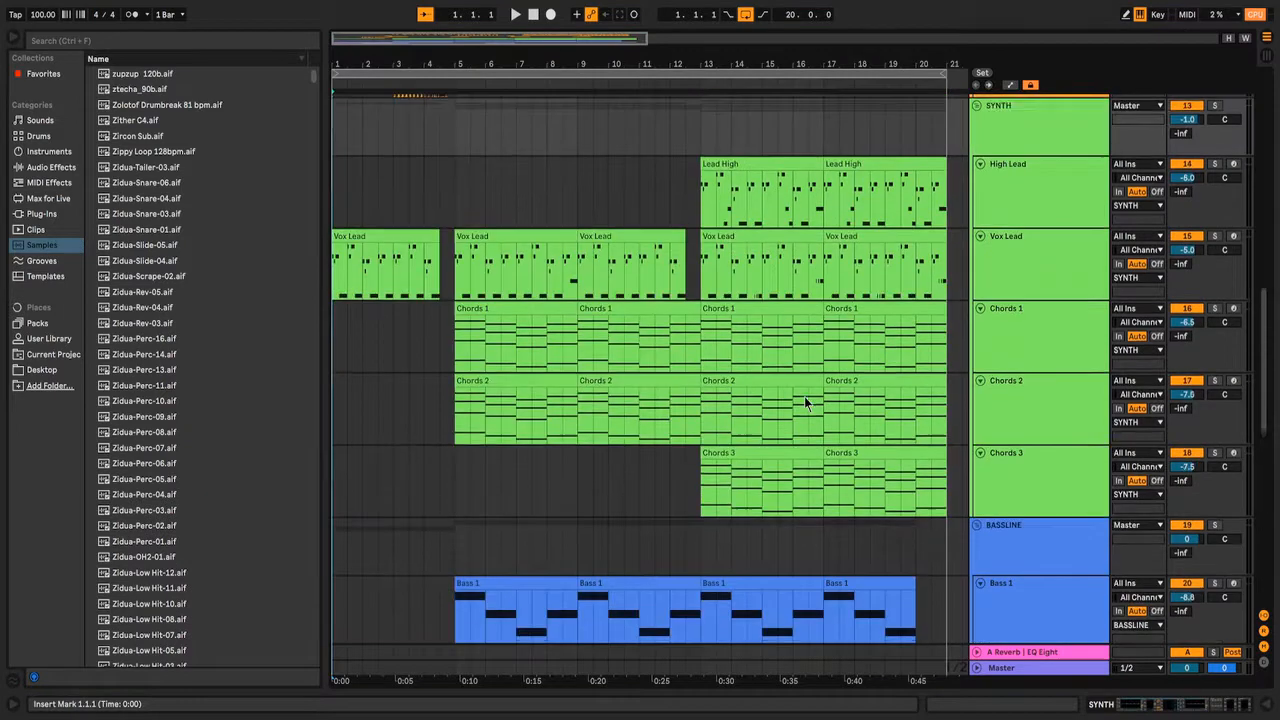
{"action": "key", "text": "Tab"}
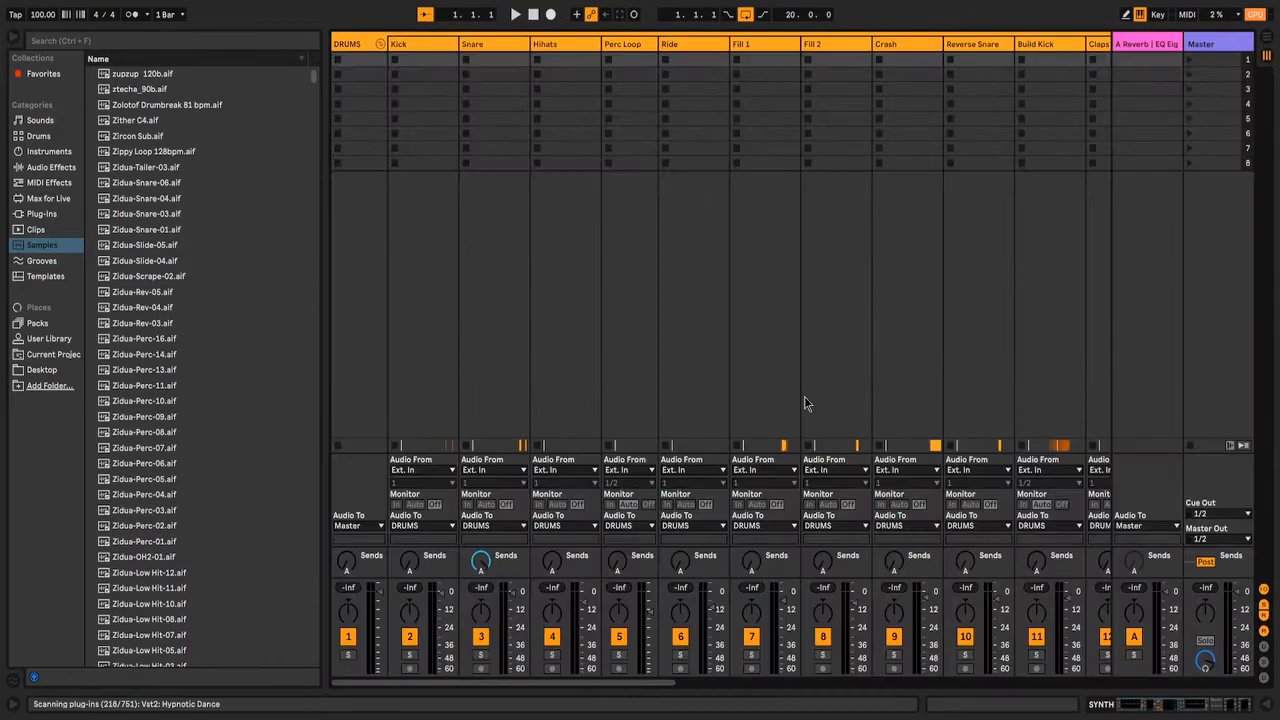
{"action": "scroll", "coordinate": [548, 216], "scroll_direction": "right", "scroll_amount": 5}
{"action": "scroll", "coordinate": [550, 215], "scroll_direction": "left", "scroll_amount": 5}
{"action": "scroll", "coordinate": [696, 340], "scroll_direction": "right", "scroll_amount": 6}
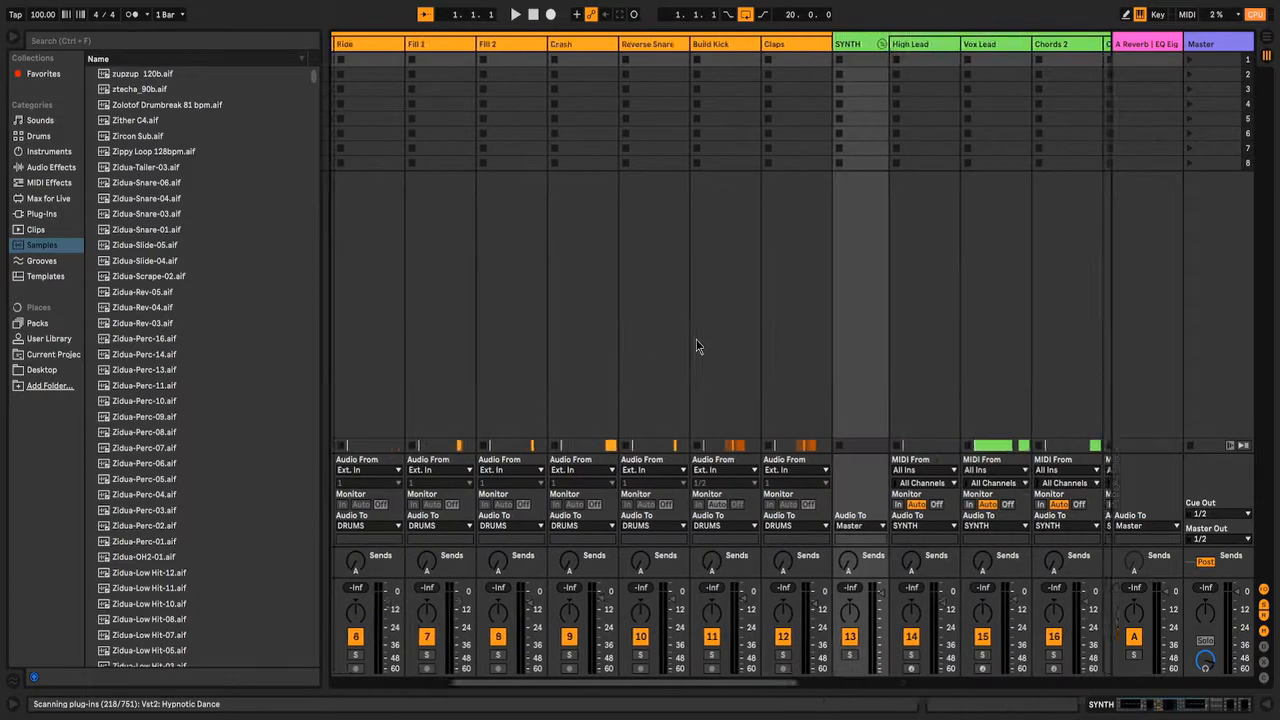
{"action": "scroll", "coordinate": [697, 341], "scroll_direction": "right", "scroll_amount": 8}
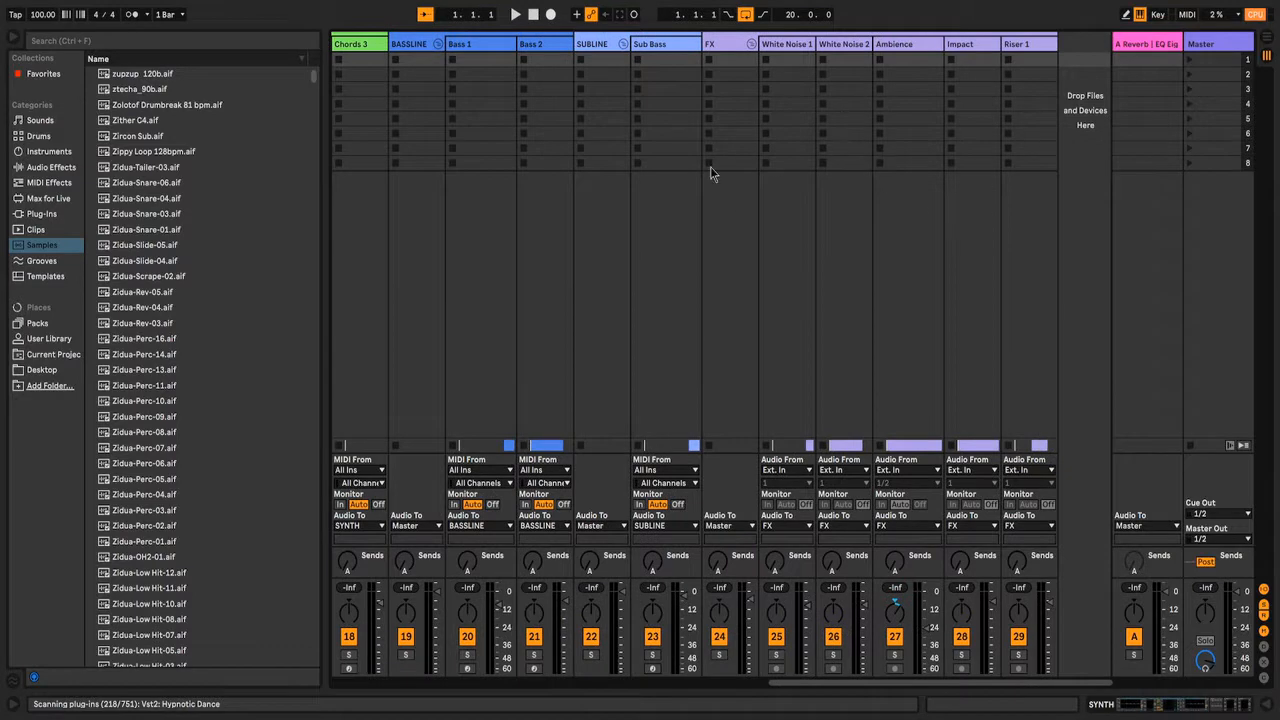
{"action": "scroll", "coordinate": [903, 234], "scroll_direction": "left", "scroll_amount": 10}
{"action": "scroll", "coordinate": [903, 234], "scroll_direction": "left", "scroll_amount": 5}
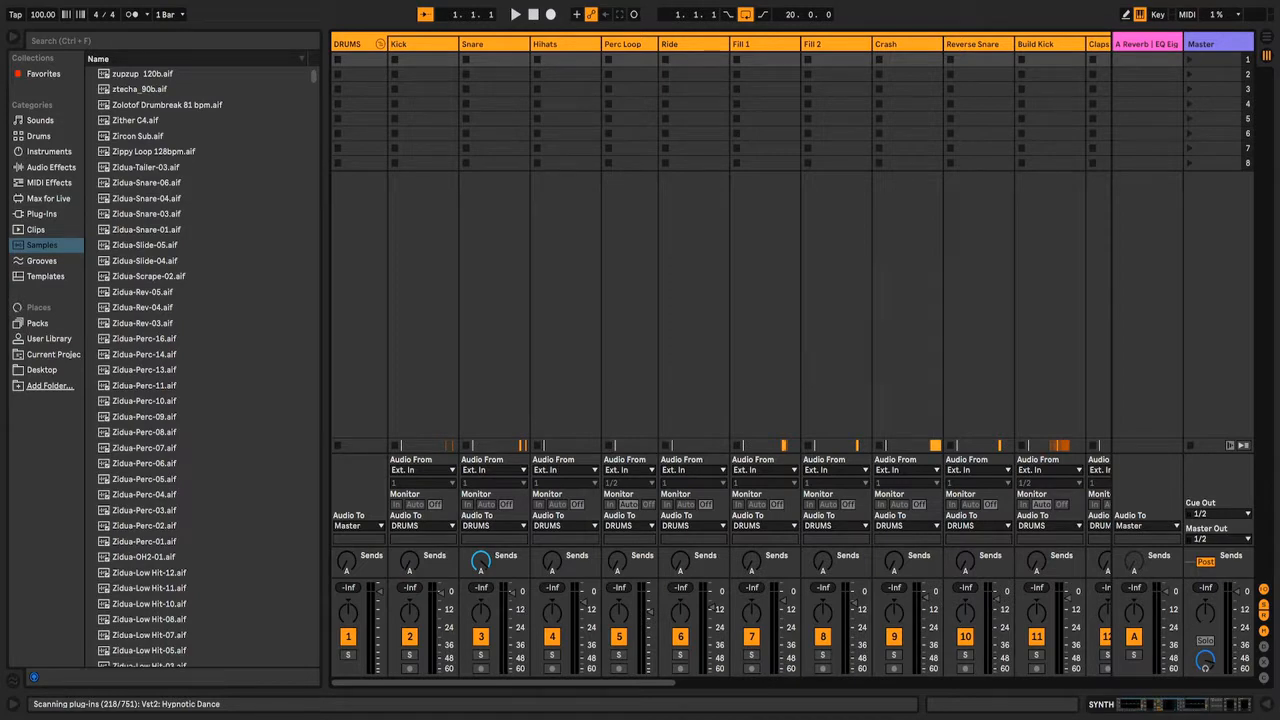
Step: Start a new Live set and arm the 3 Audio track for recording from the external input
{"action": "left_click", "coordinate": [24, 4]}
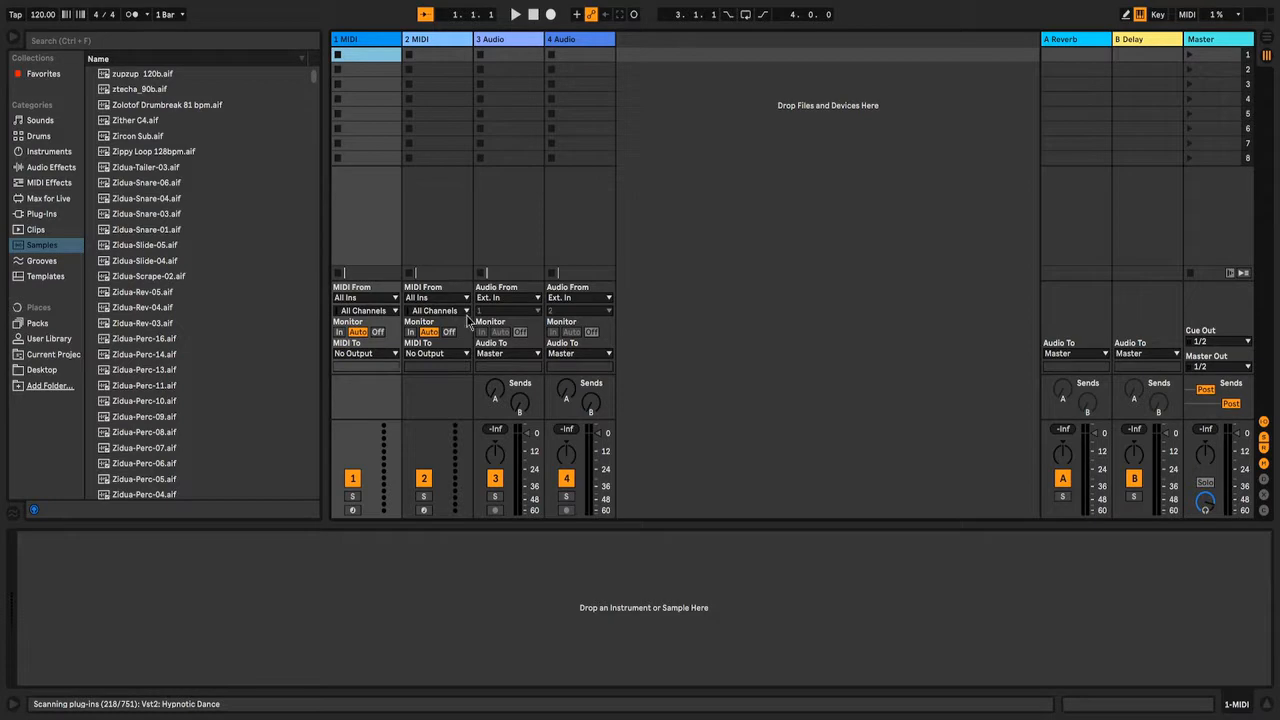
{"action": "left_click", "coordinate": [493, 300]}
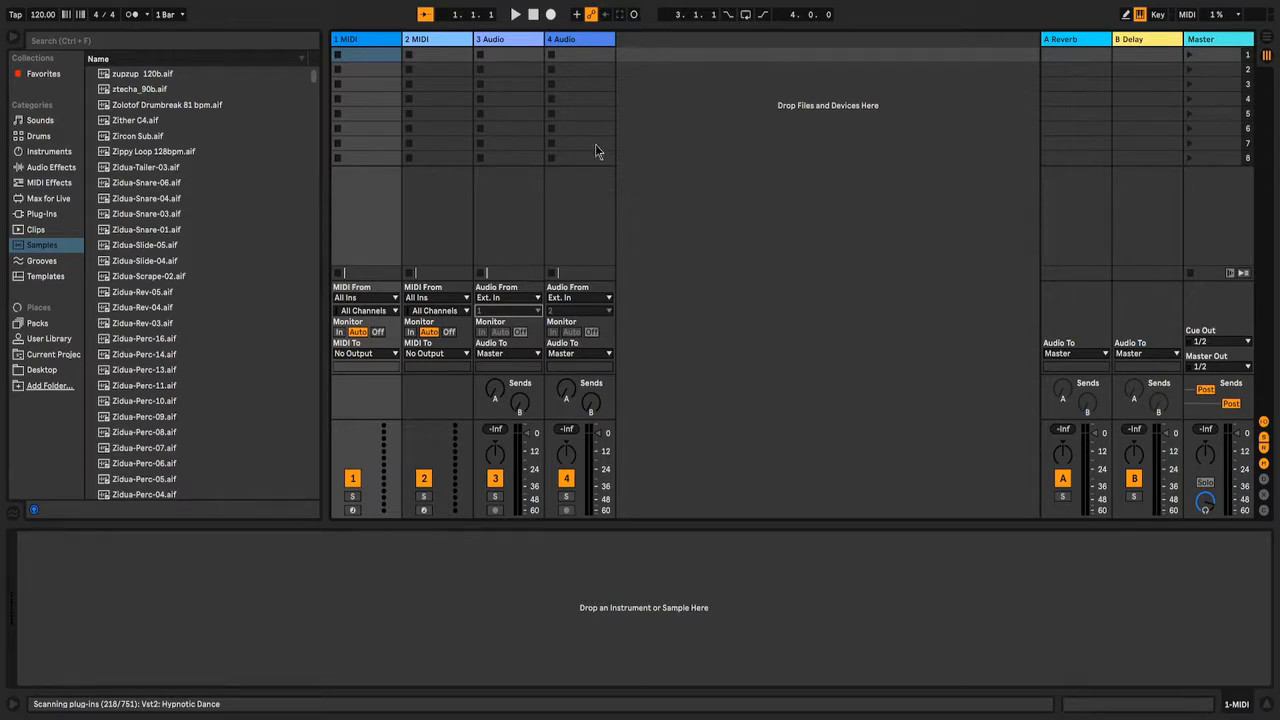
{"action": "left_click", "coordinate": [494, 511]}
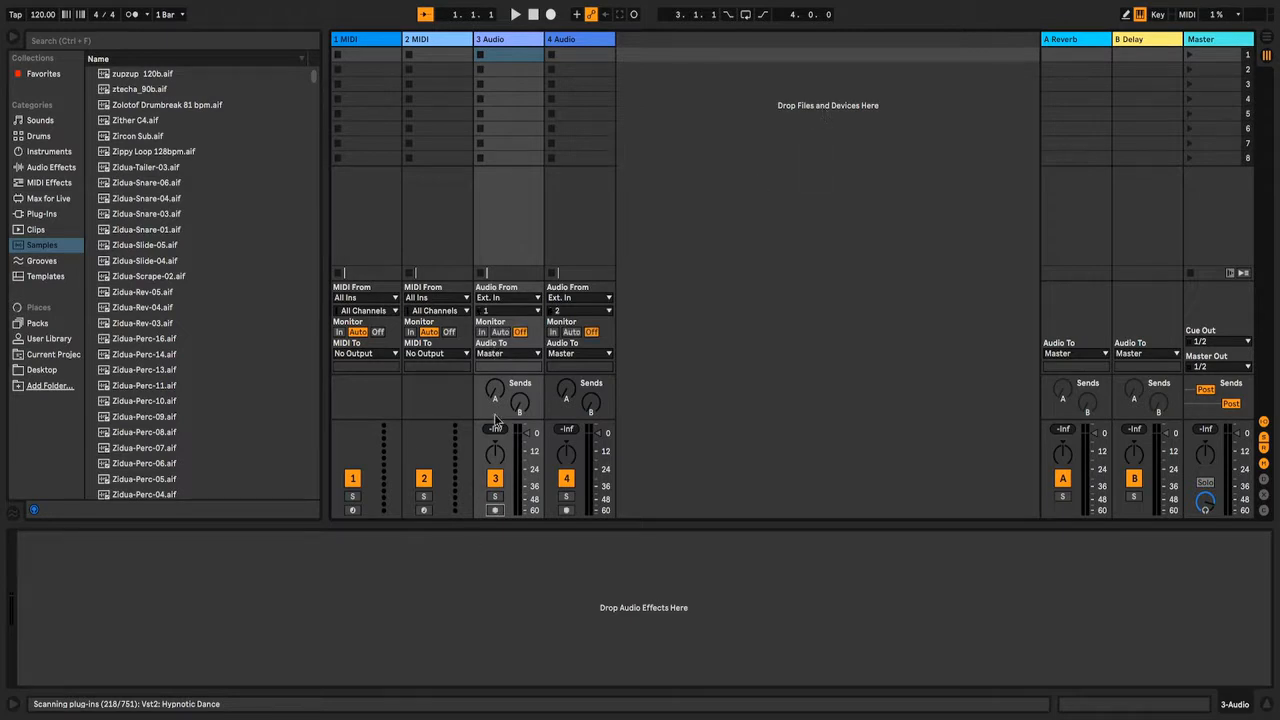
{"action": "left_click", "coordinate": [494, 510]}
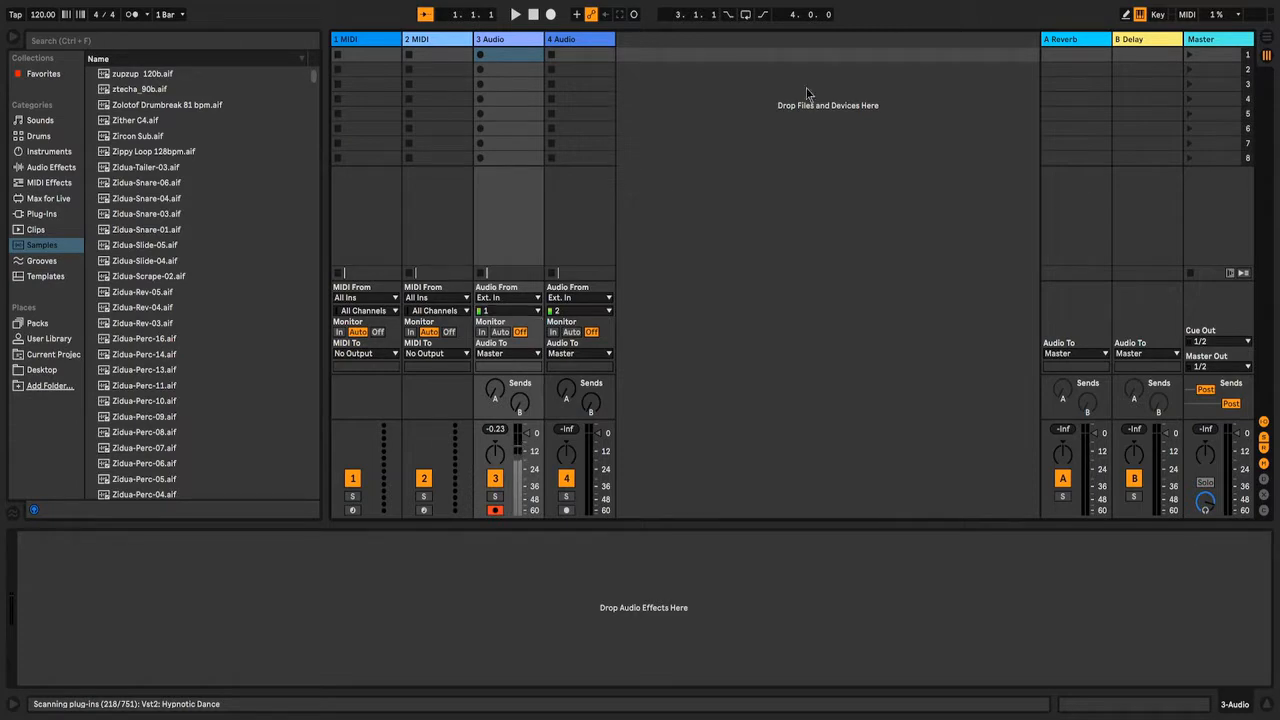
Step: Set the 3 Audio track's input channel to 1/2, try Auto monitoring and turn monitoring Off again
{"action": "left_click", "coordinate": [493, 326]}
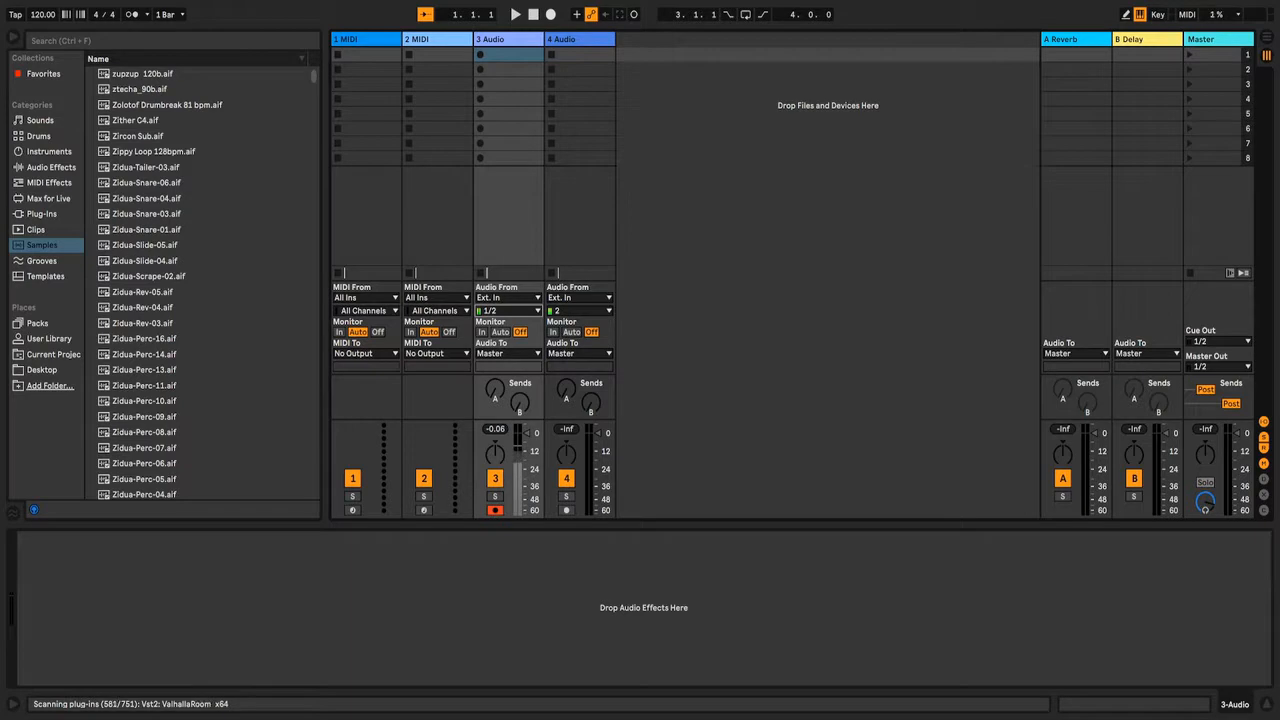
{"action": "left_click", "coordinate": [500, 332]}
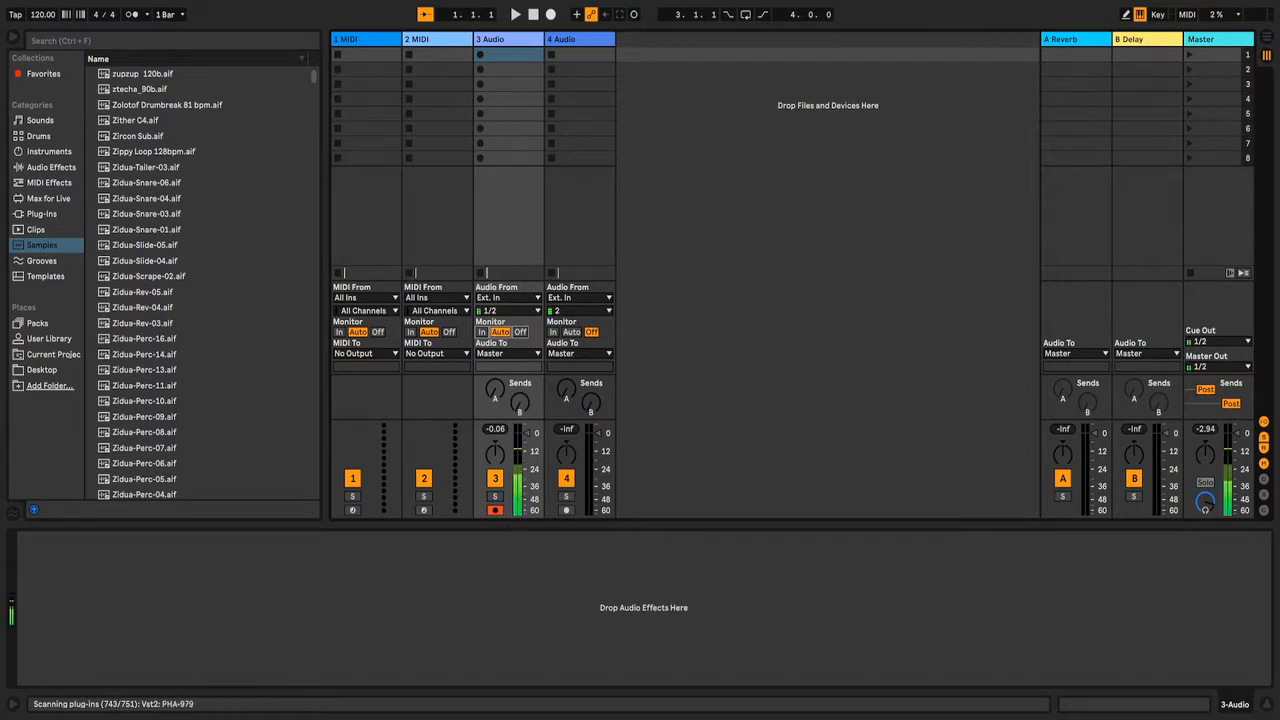
{"action": "left_click", "coordinate": [520, 331]}
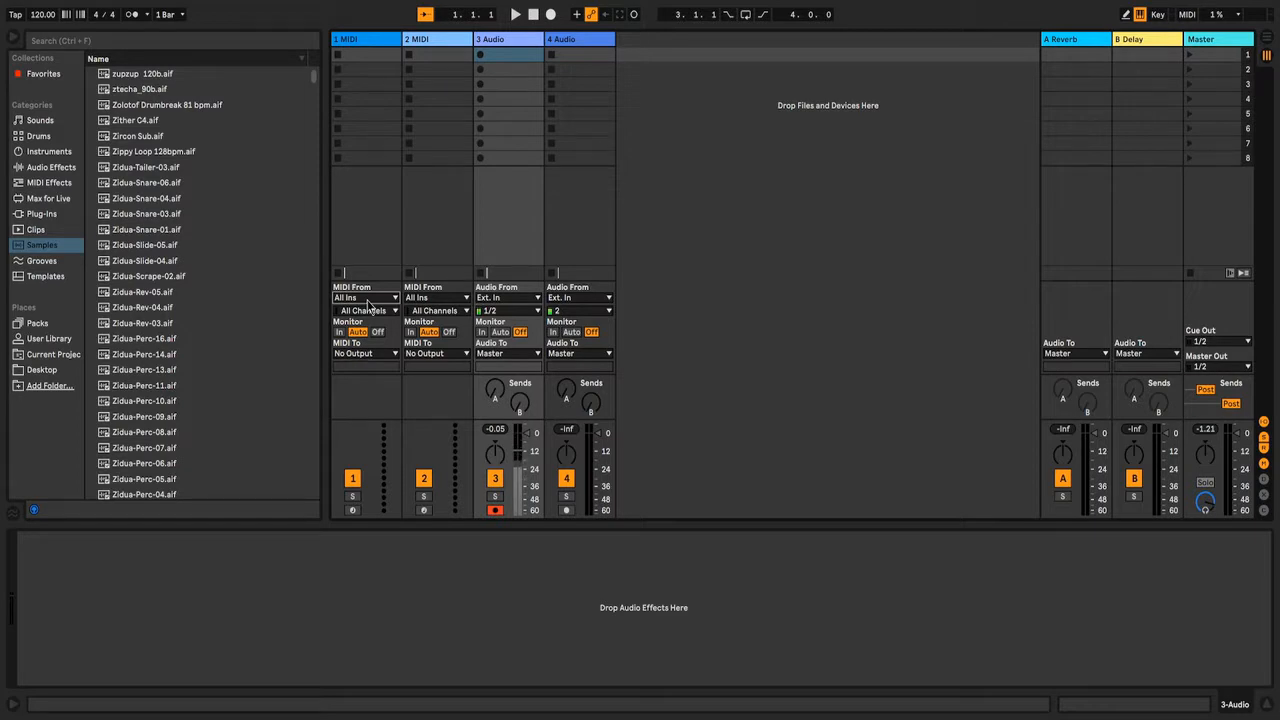
Step: Arm the 1 MIDI track for recording
{"action": "left_click", "coordinate": [352, 510]}
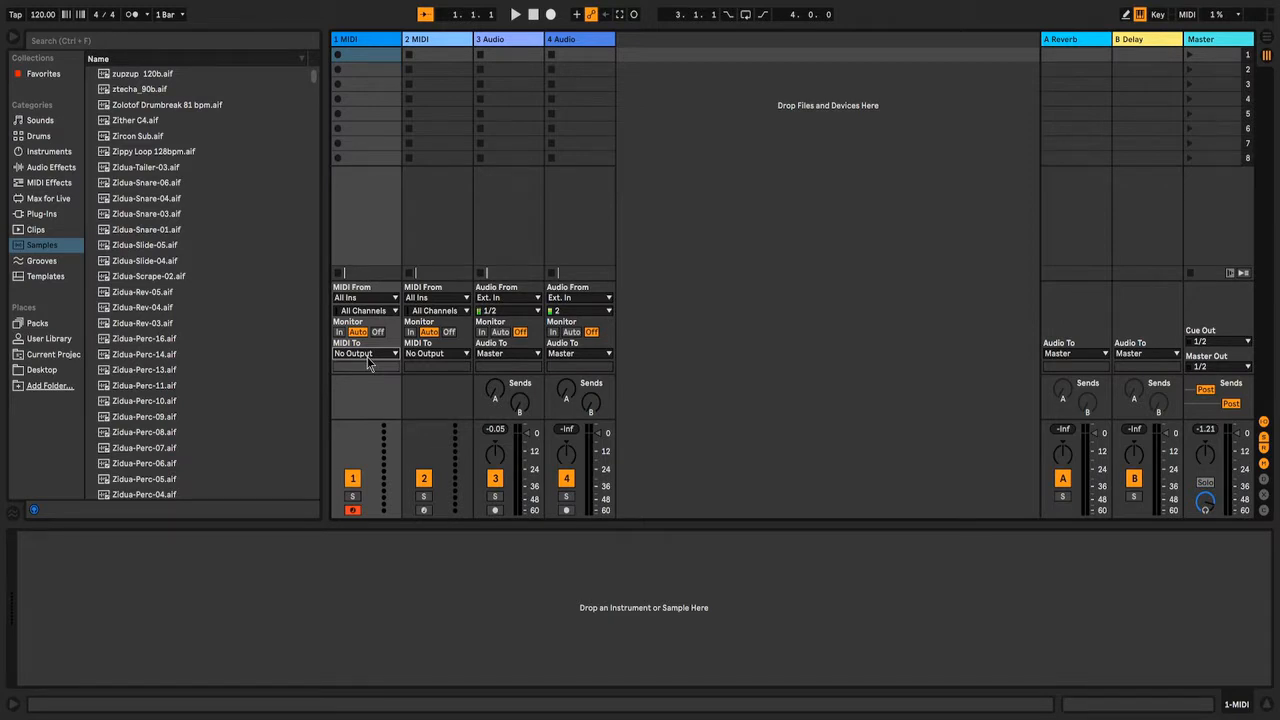
Step: Load the Alpine Sprinkle.adg preset from the Piano & Keys sounds onto the 1 MIDI track
{"action": "left_click", "coordinate": [42, 121]}
{"action": "left_click", "coordinate": [91, 276]}
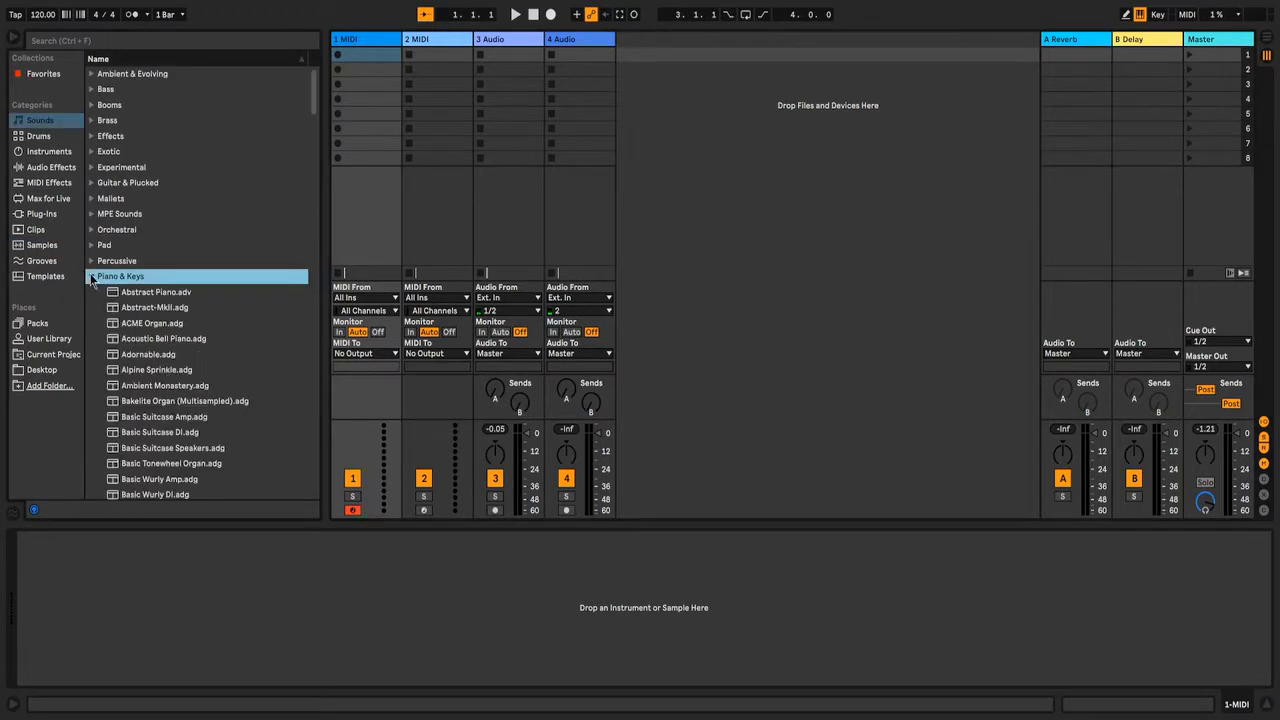
{"action": "left_click", "coordinate": [159, 369]}
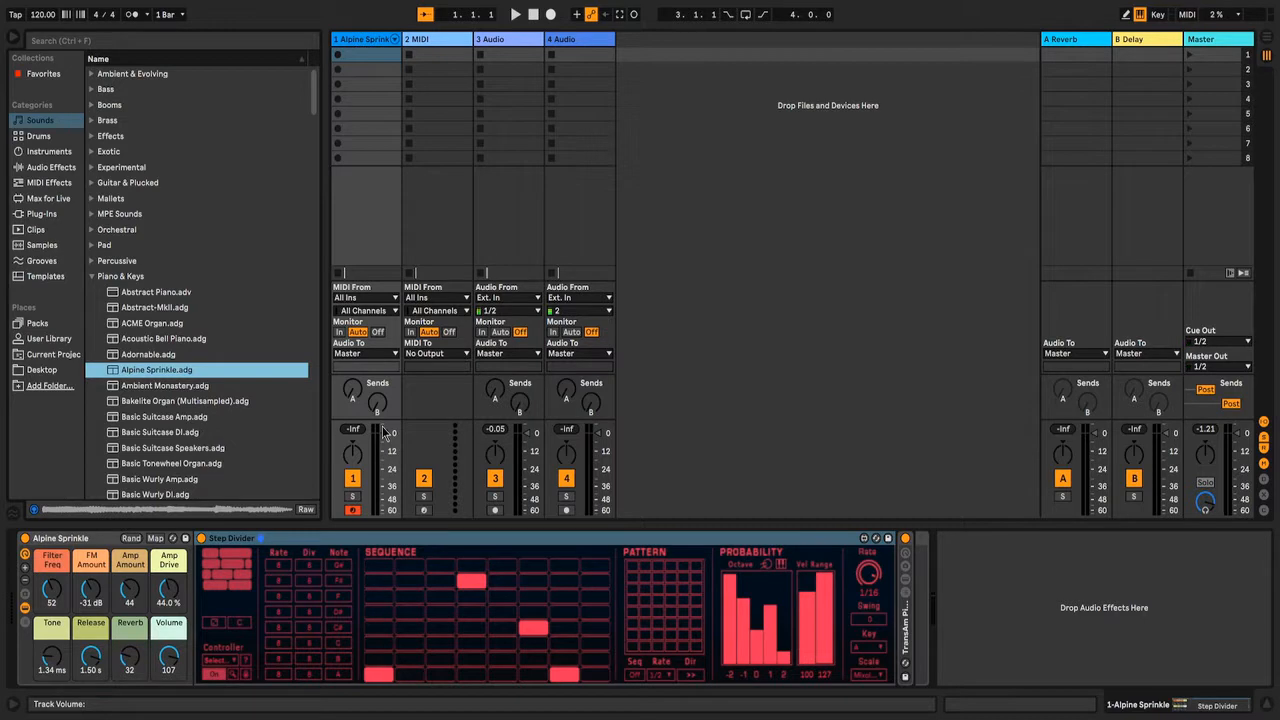
Step: Check the Alpine Sprinkle track's audio output routing and compare the device chains of B Delay, 2 MIDI and Alpine Sprinkle
{"action": "left_click", "coordinate": [388, 355]}
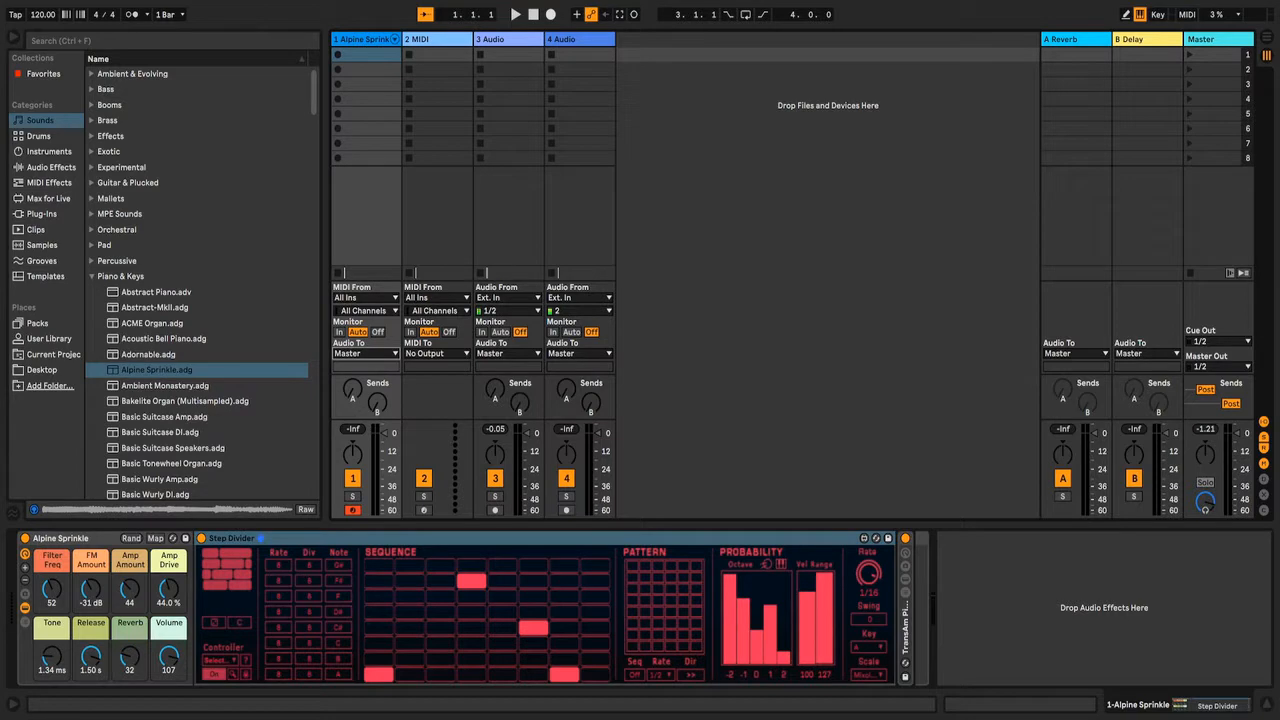
{"action": "left_click", "coordinate": [1180, 192]}
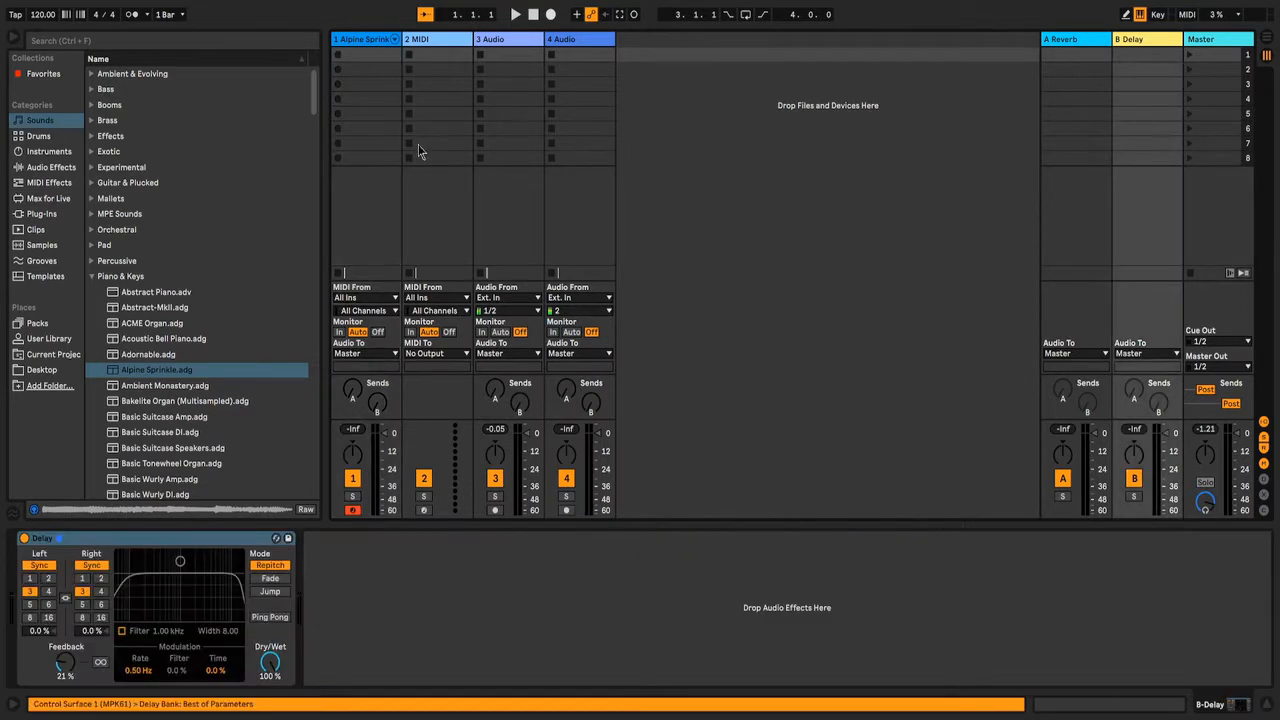
{"action": "left_click", "coordinate": [440, 208]}
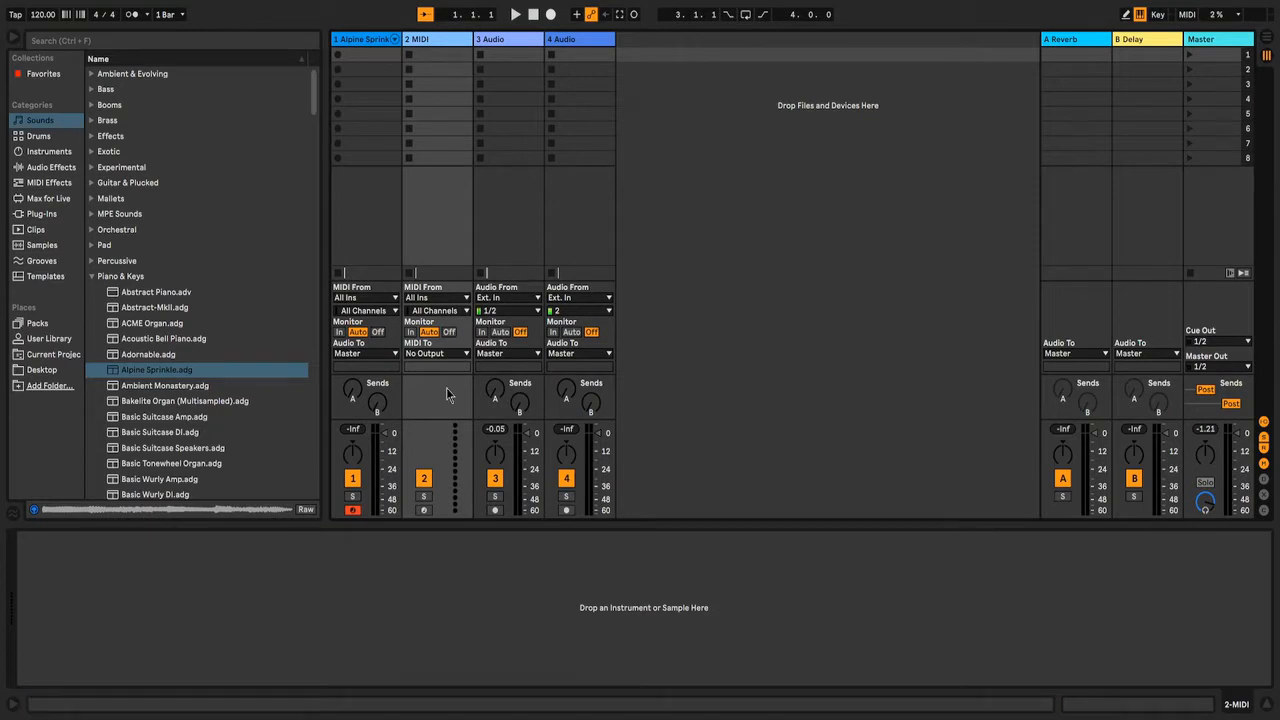
{"action": "left_click", "coordinate": [366, 219]}
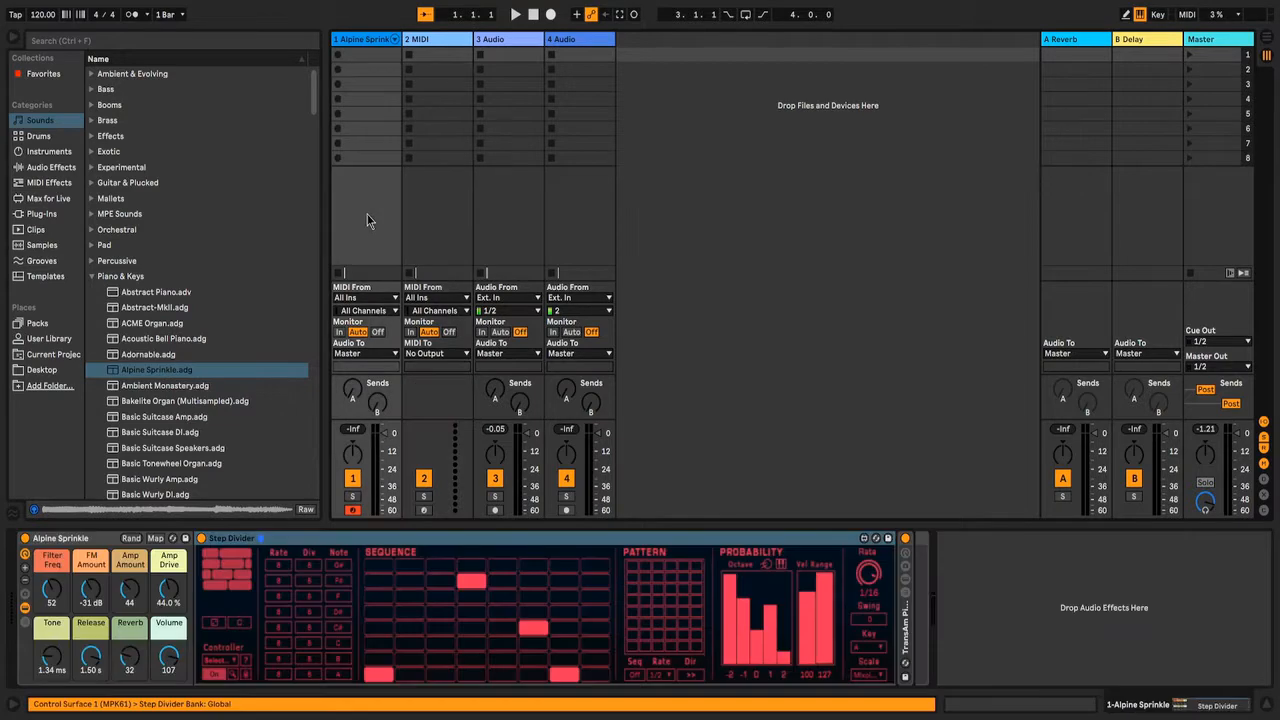